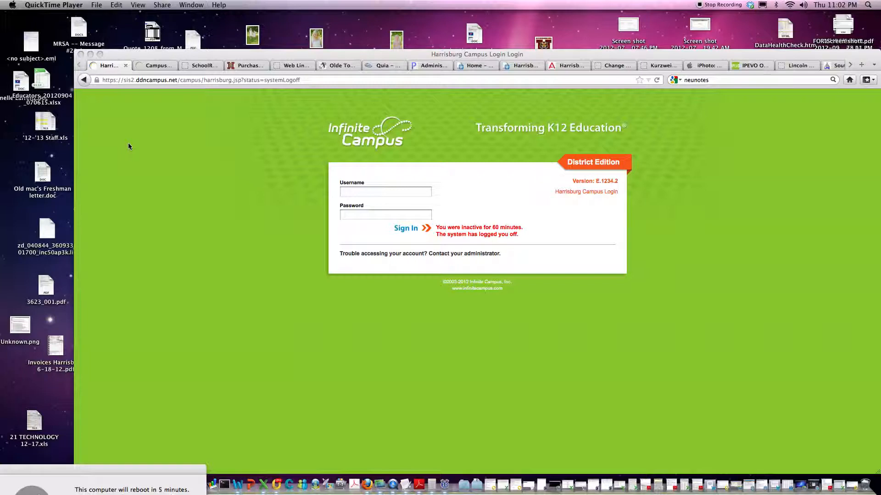
# Sign in to the Infinite Campus district site with the administrator username and password.
pyautogui.click(365, 194)
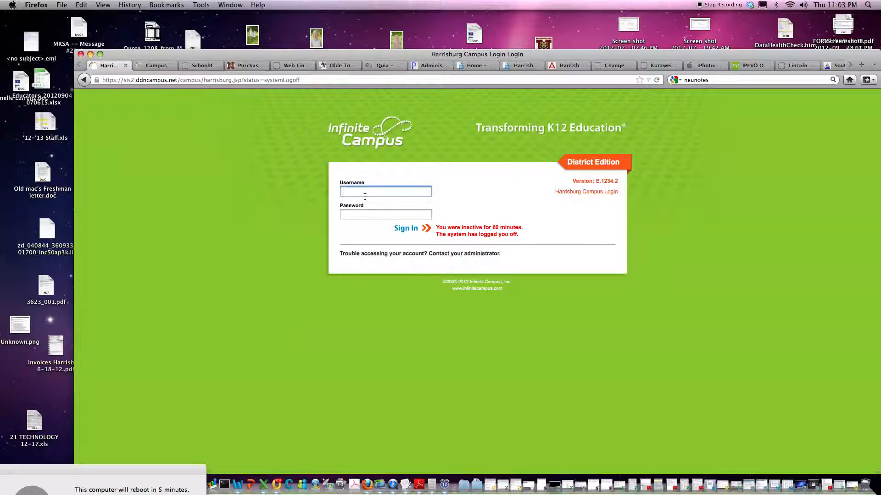
pyautogui.write('admin1')
pyautogui.press('Tab')
pyautogui.write('*********')
pyautogui.press('Return')
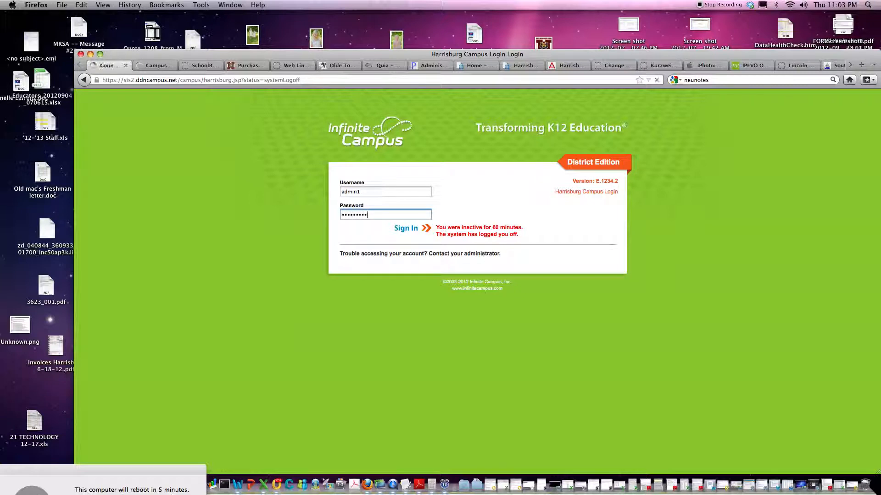
pyautogui.click(407, 231)
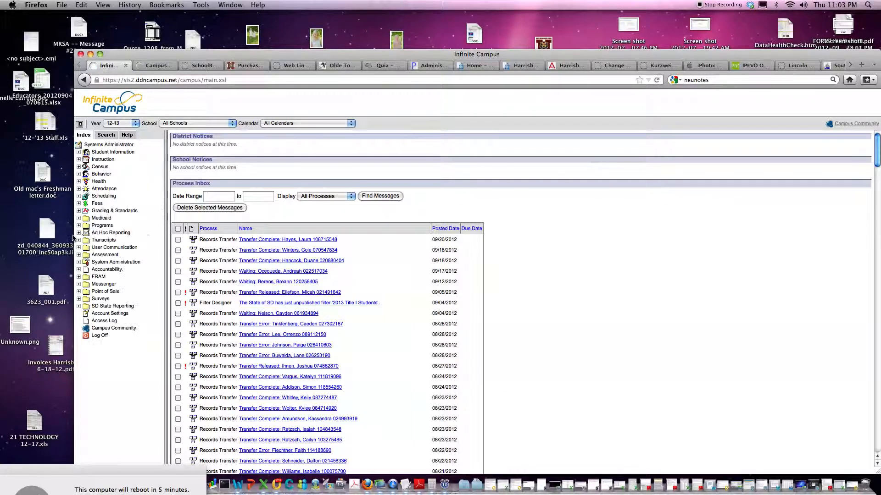
# Open the Filter Designer under Ad Hoc Reporting in the Index tree.
pyautogui.click(78, 232)
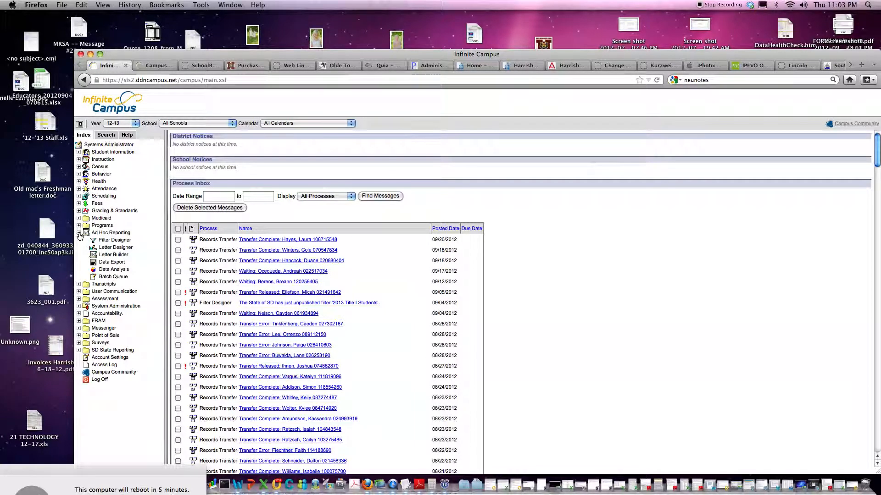
pyautogui.click(110, 241)
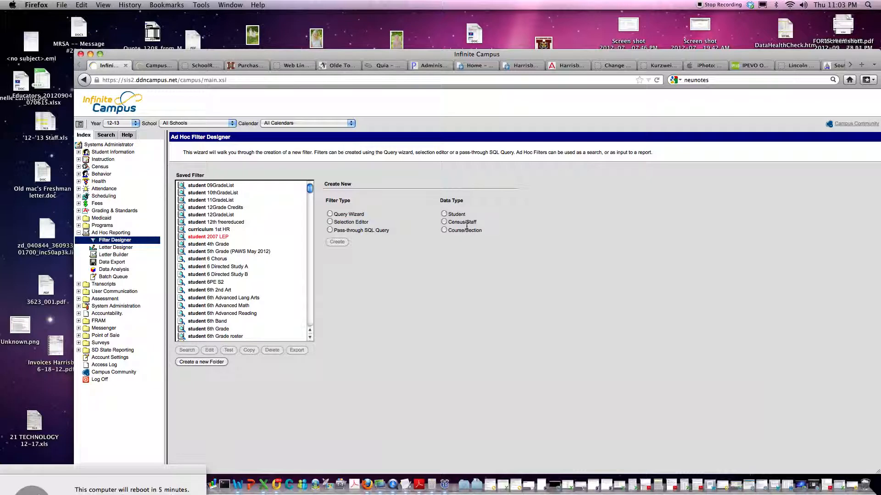
pyautogui.click(232, 124)
# Set the school to Journey Elementary and the calendar to 12-13 Journey Elementary, then scroll the saved filters.
pyautogui.click(233, 125)
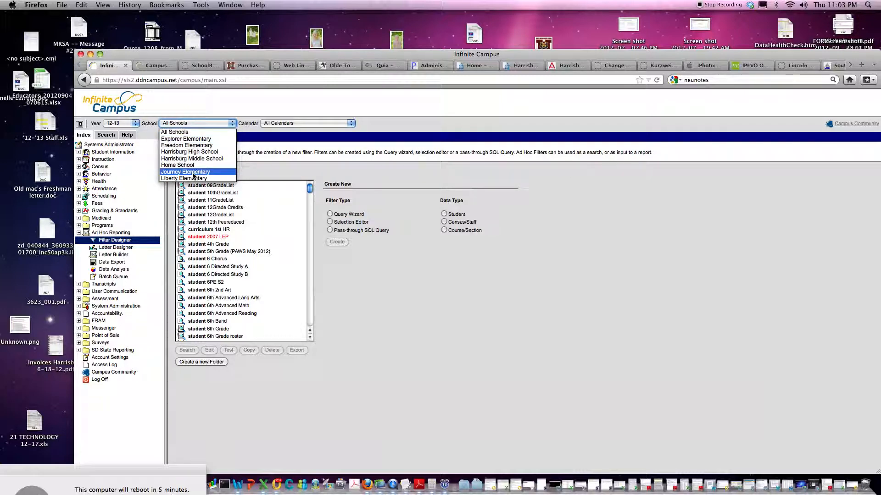
pyautogui.click(193, 174)
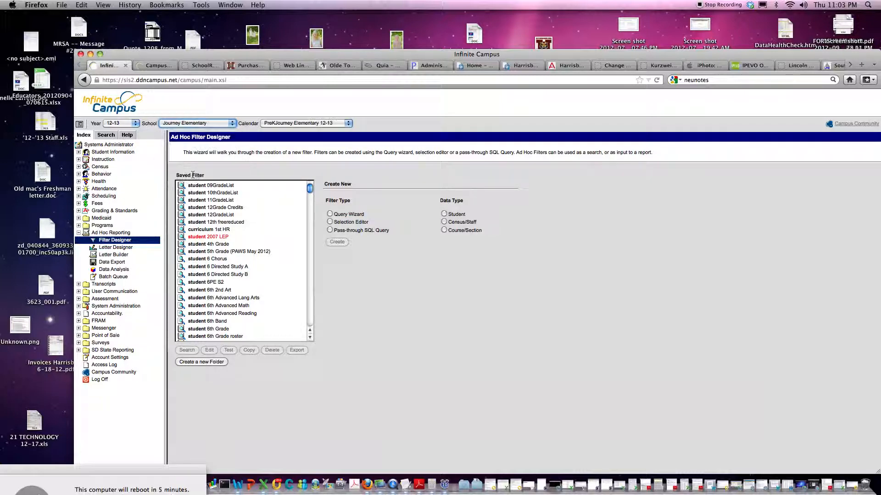
pyautogui.click(316, 125)
pyautogui.click(305, 132)
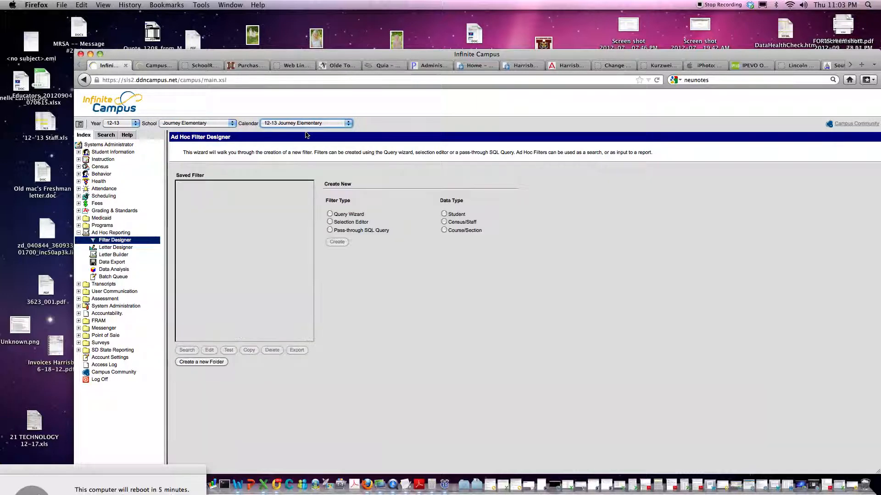
pyautogui.moveTo(311, 188); pyautogui.dragTo(306, 314)
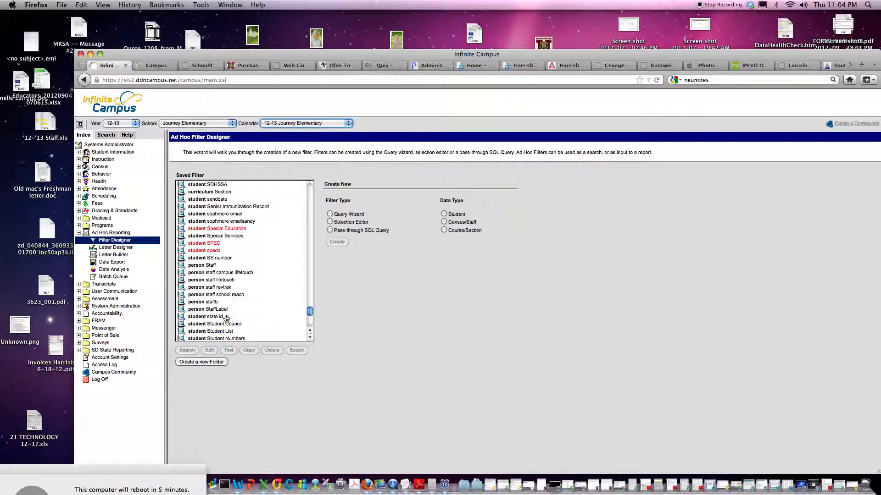
pyautogui.scroll(-1, 230, 300)
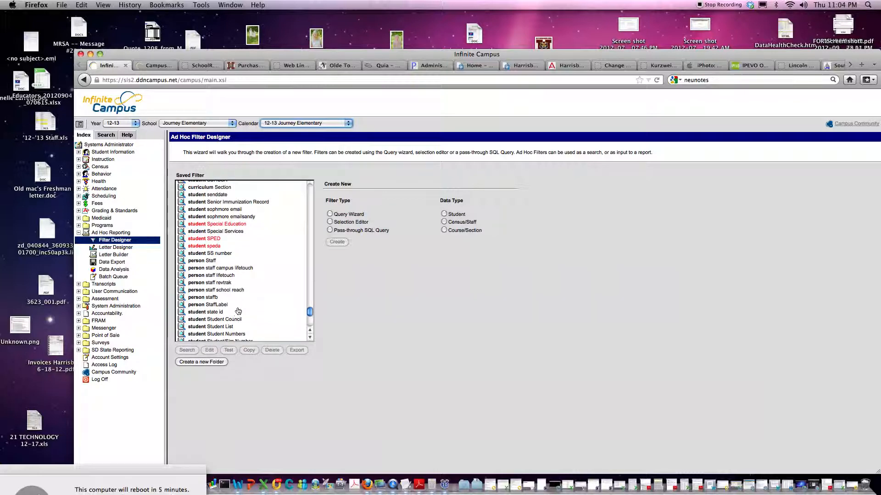
pyautogui.moveTo(305, 314); pyautogui.dragTo(310, 306)
# Edit the 'student SchoolReach Test' saved filter and advance past its 12 selected fields.
pyautogui.click(247, 213)
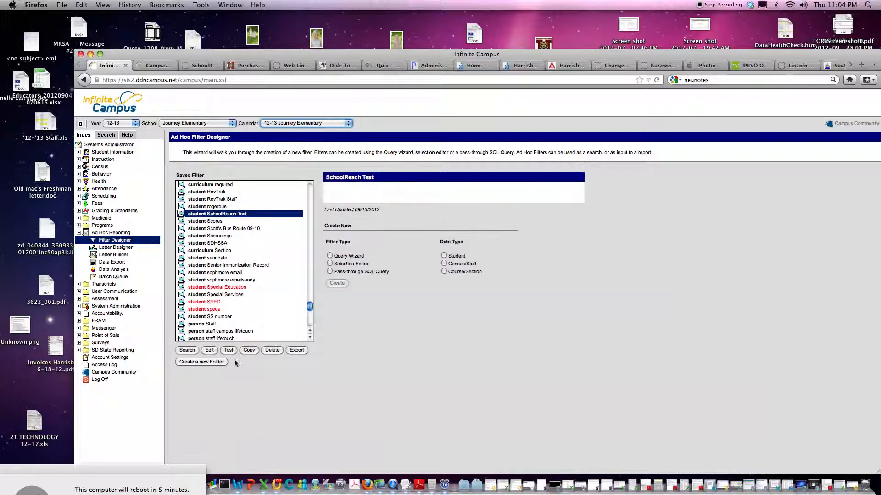
pyautogui.click(209, 350)
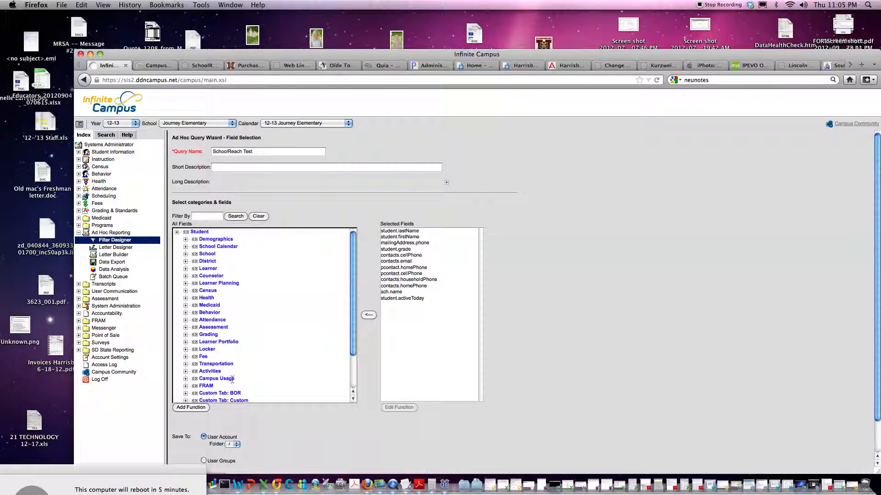
pyautogui.scroll(-2, 239, 405)
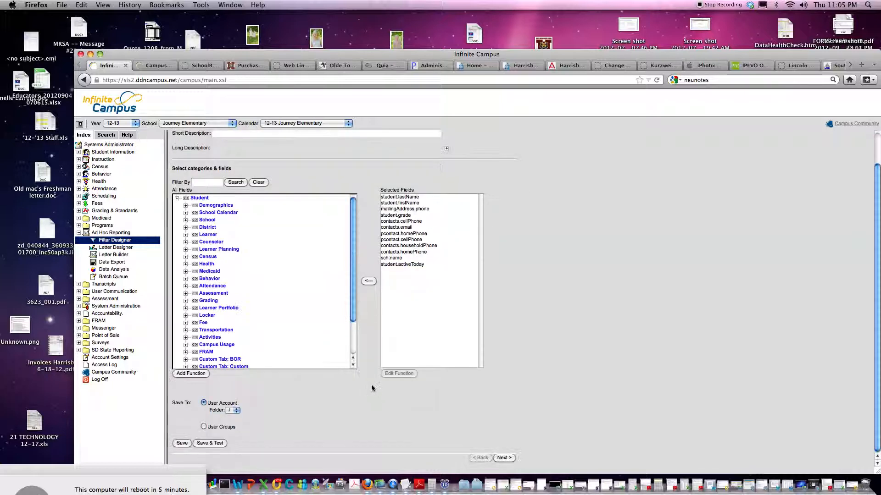
pyautogui.click(508, 458)
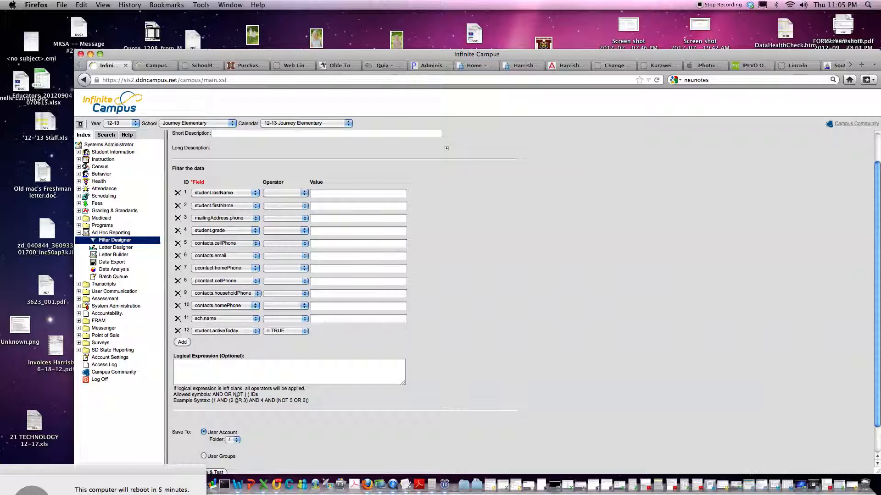
# Save and test the SchoolReach Test filter to preview its 1488 records.
pyautogui.scroll(2, 210, 421)
pyautogui.scroll(-3, 210, 421)
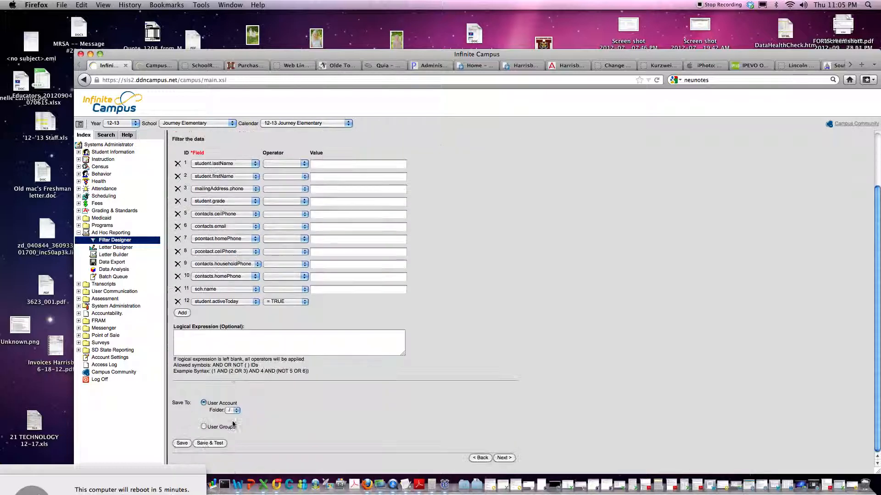
pyautogui.click(206, 444)
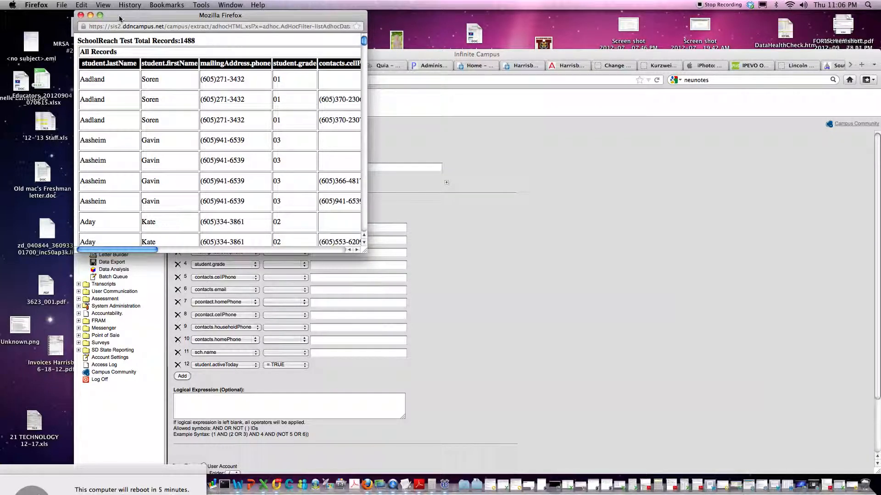
# Select all and copy the SchoolReach Test results table, then bring Excel forward.
pyautogui.moveTo(101, 15); pyautogui.dragTo(145, 17)
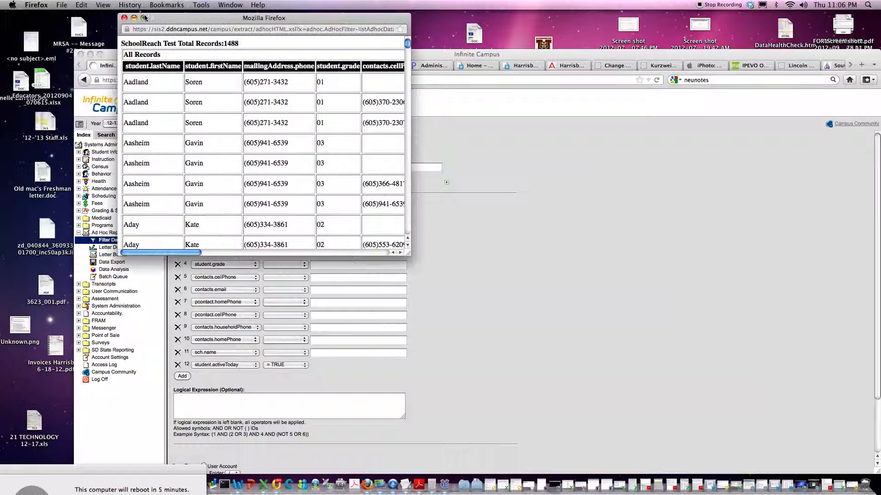
pyautogui.click(82, 5)
pyautogui.click(99, 80)
pyautogui.click(82, 5)
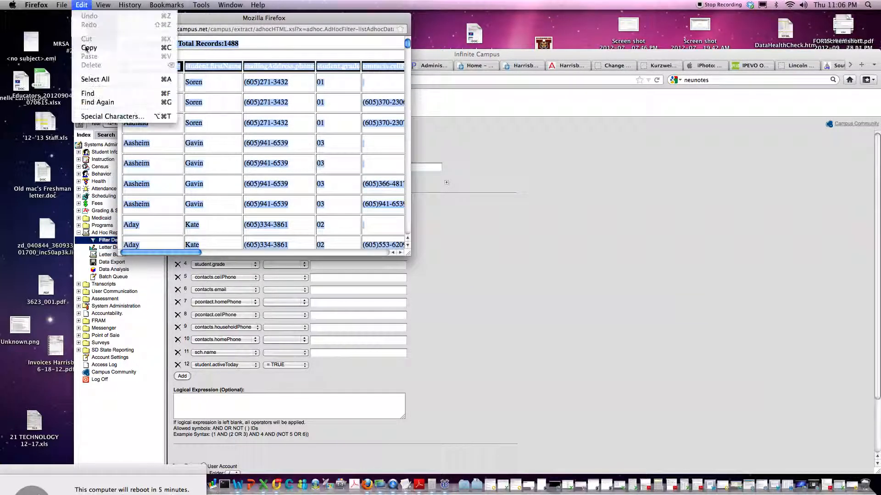
pyautogui.click(88, 48)
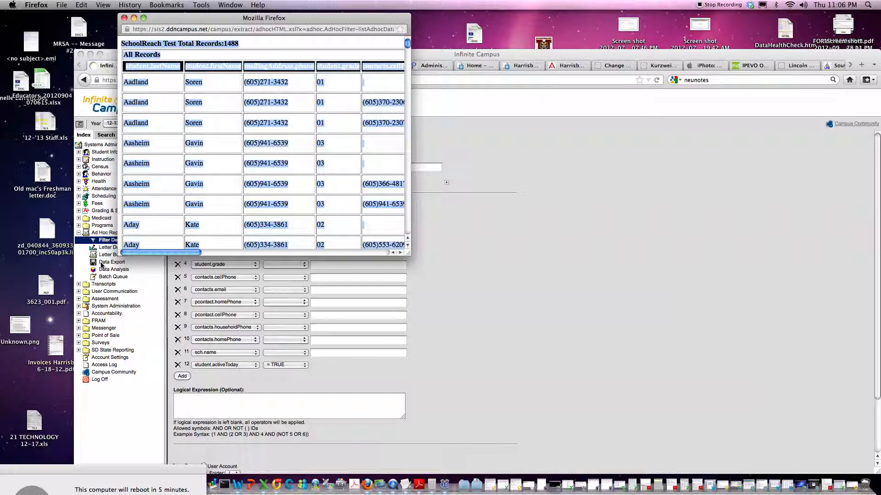
pyautogui.click(263, 485)
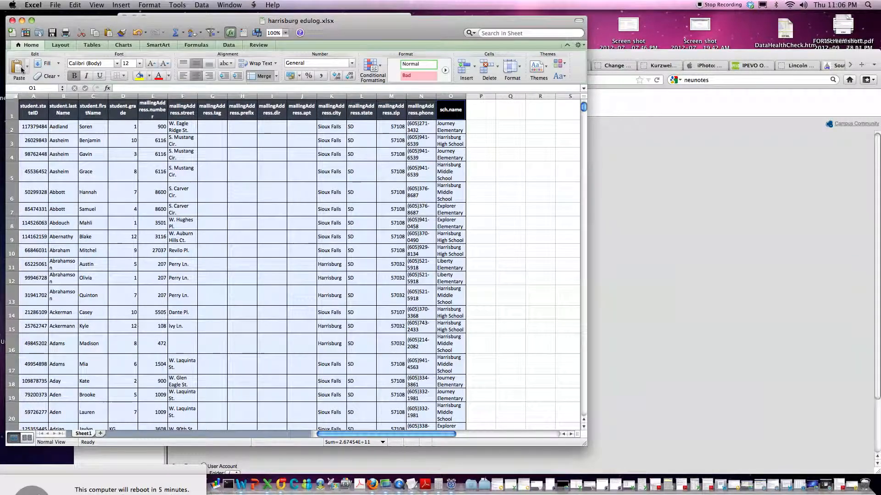
# Paste the 1488 copied records into a new blank workbook, Workbook29.
pyautogui.click(12, 34)
pyautogui.click(75, 6)
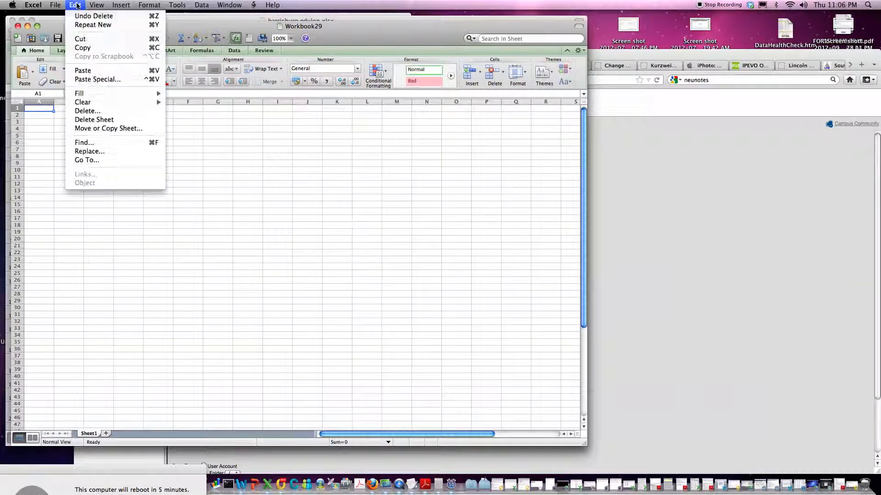
pyautogui.click(79, 71)
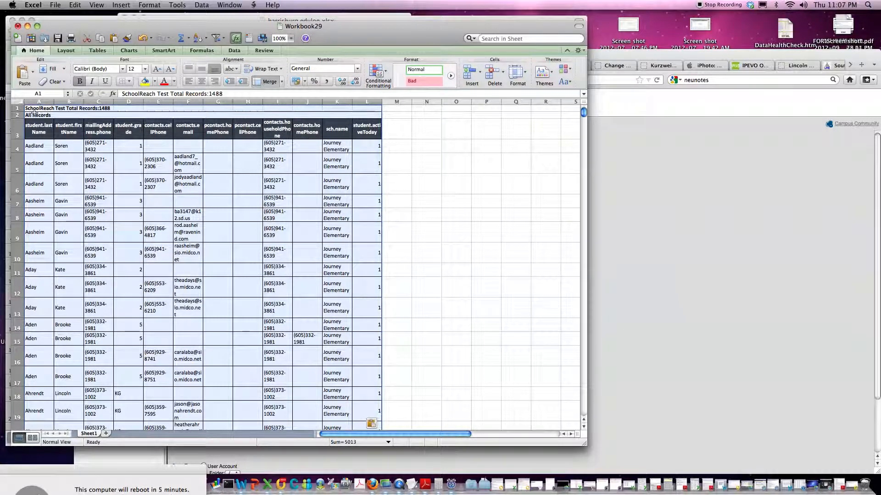
pyautogui.click(17, 109)
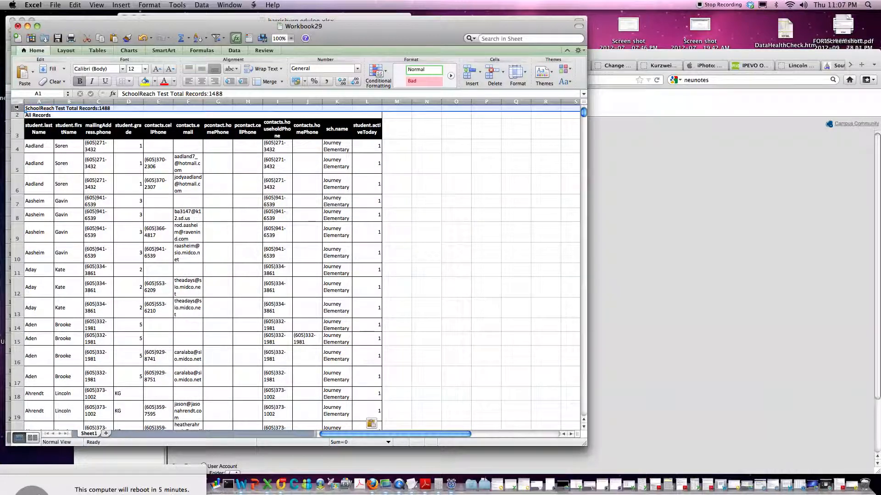
# Delete the Total Records and All Records rows above the headers.
pyautogui.rightClick(16, 108)
pyautogui.click(39, 161)
pyautogui.rightClick(17, 111)
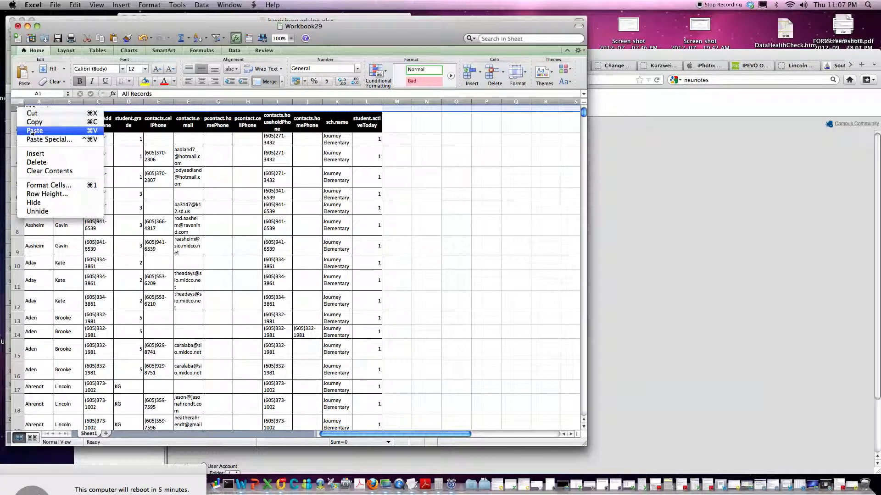
pyautogui.click(31, 164)
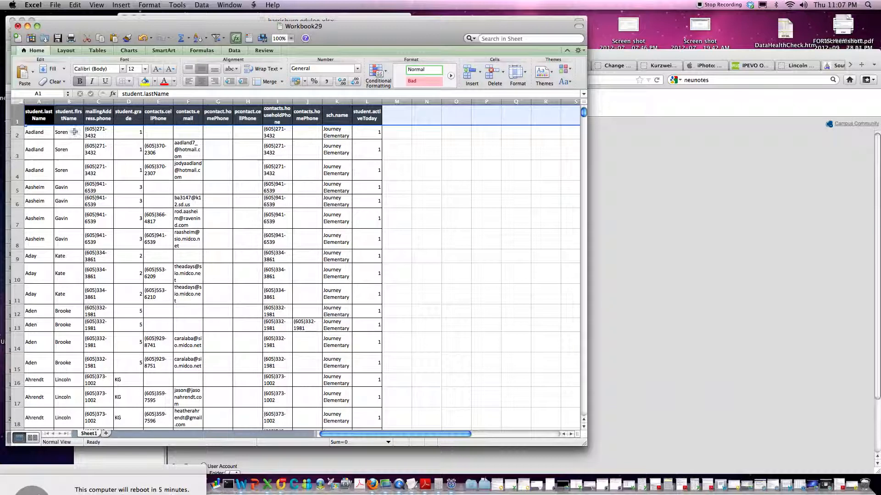
# Delete the student.activeToday column so the headers end at sch.name.
pyautogui.click(370, 102)
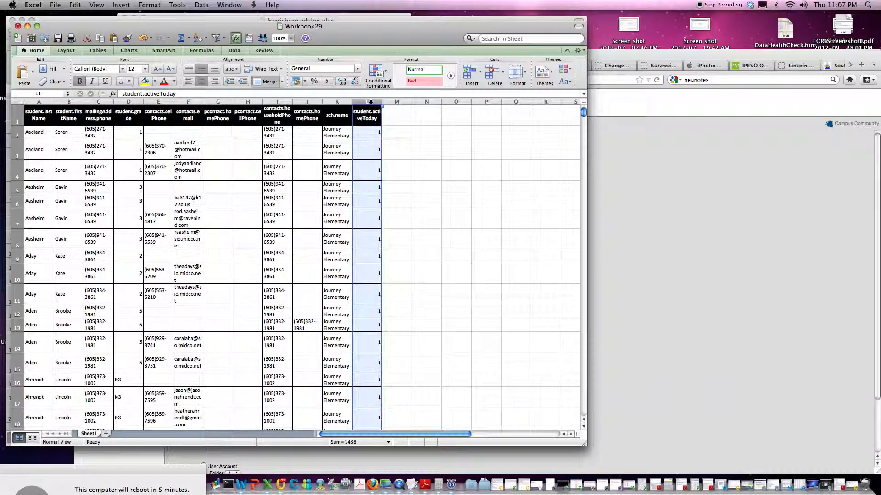
pyautogui.rightClick(371, 102)
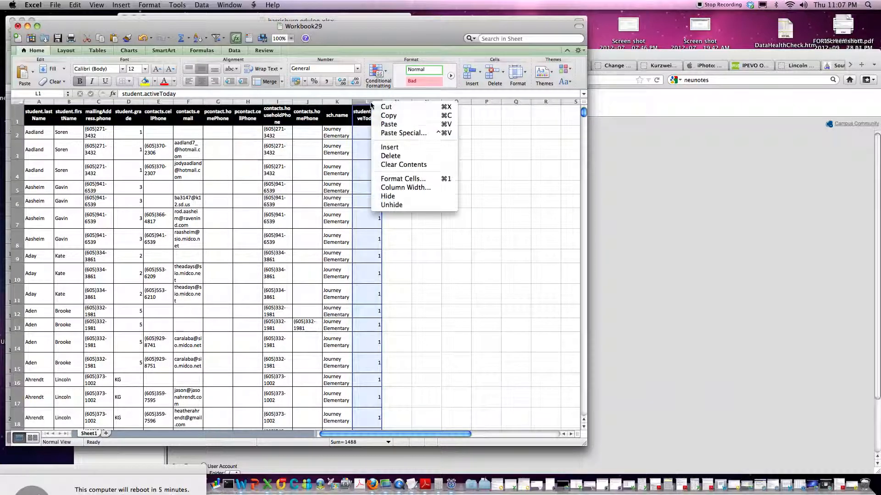
pyautogui.click(394, 156)
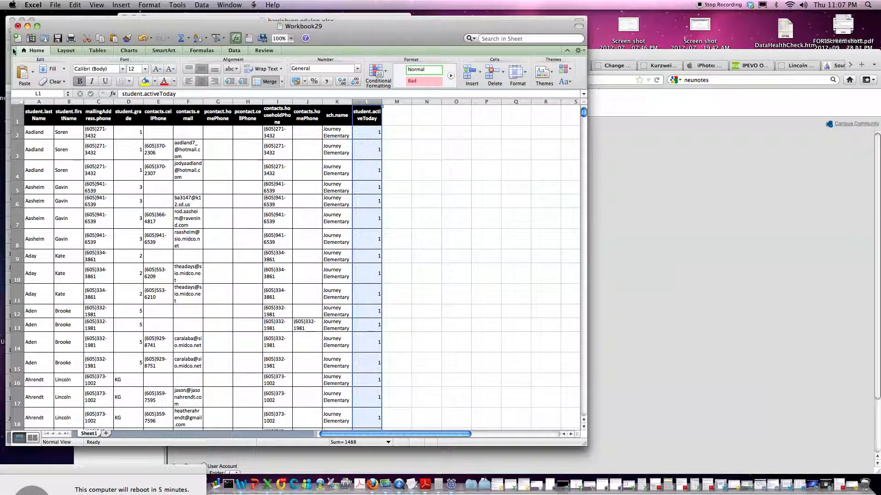
pyautogui.press('Delete')
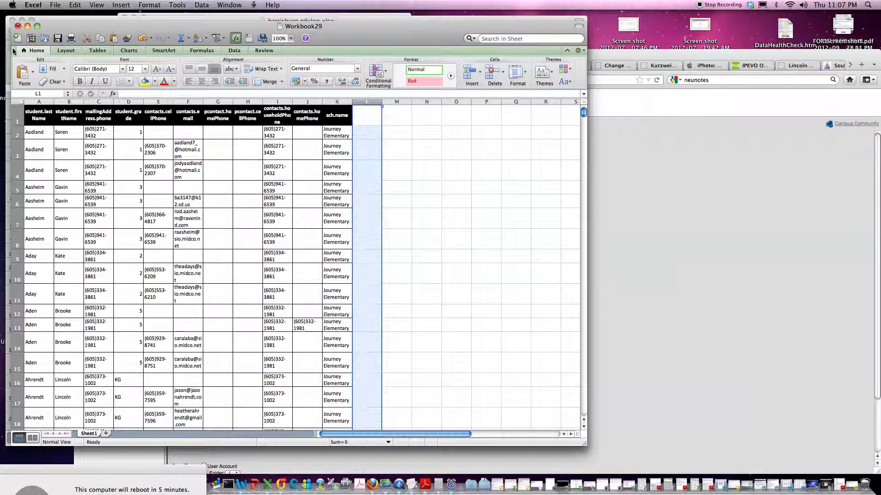
# Save the workbook to the Desktop as Journey919.xls in Excel 97-2004 Workbook format.
pyautogui.click(54, 7)
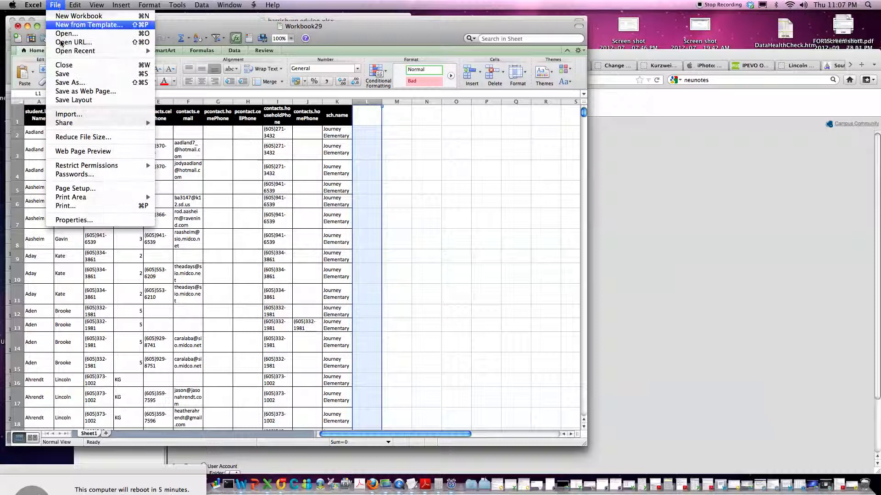
pyautogui.click(69, 82)
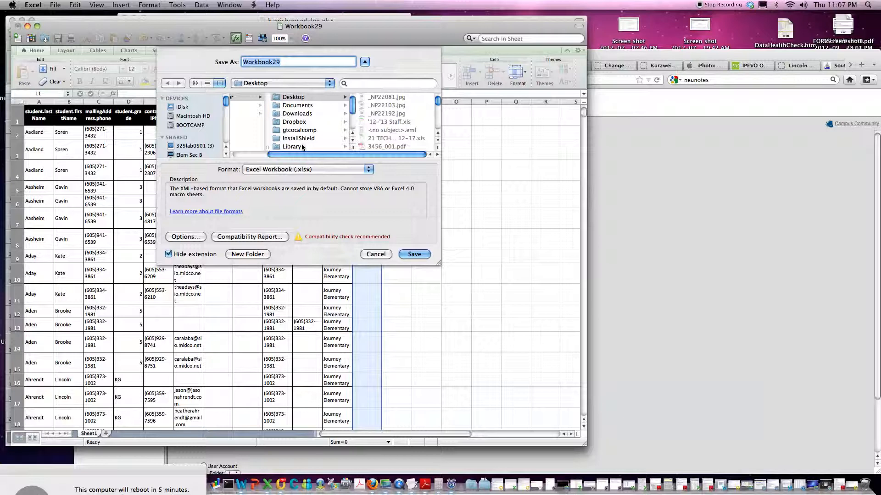
pyautogui.write('Journey919')
pyautogui.click(370, 170)
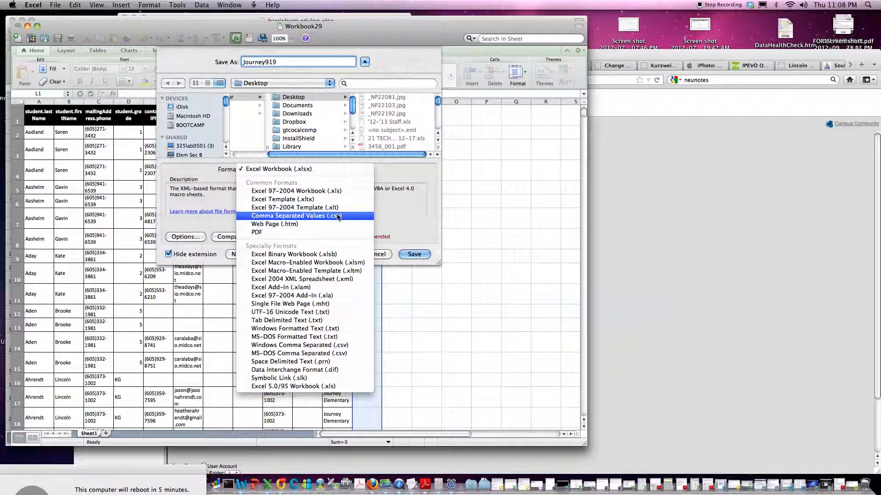
pyautogui.click(311, 192)
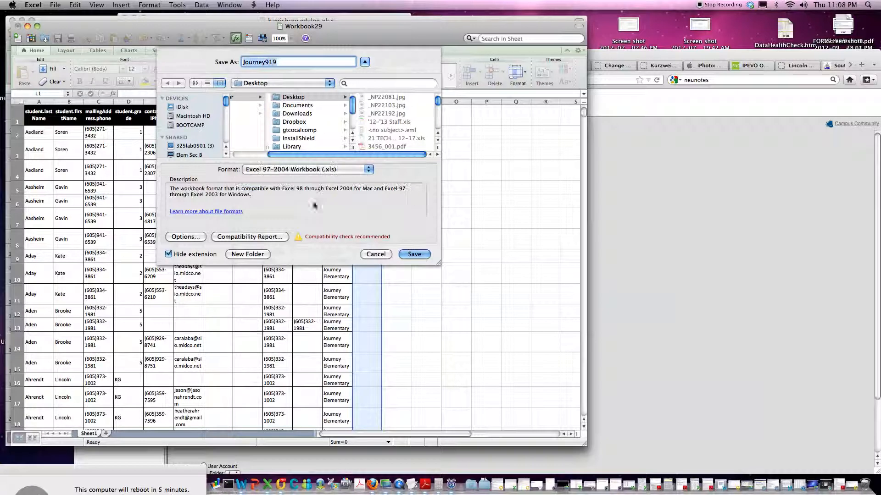
pyautogui.click(414, 255)
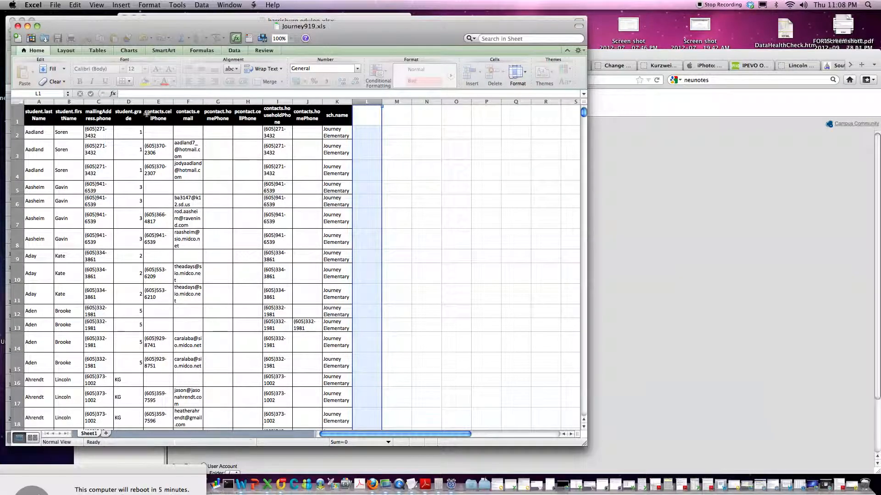
# Minimize Journey919.xls, harrisburg edulog.xlsx and the export popup, then show the SchoolReach tab.
pyautogui.click(28, 26)
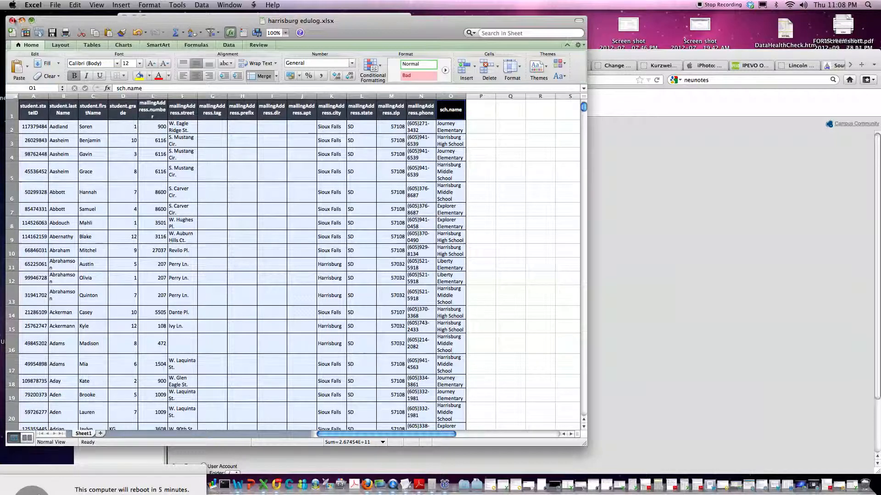
pyautogui.click(22, 21)
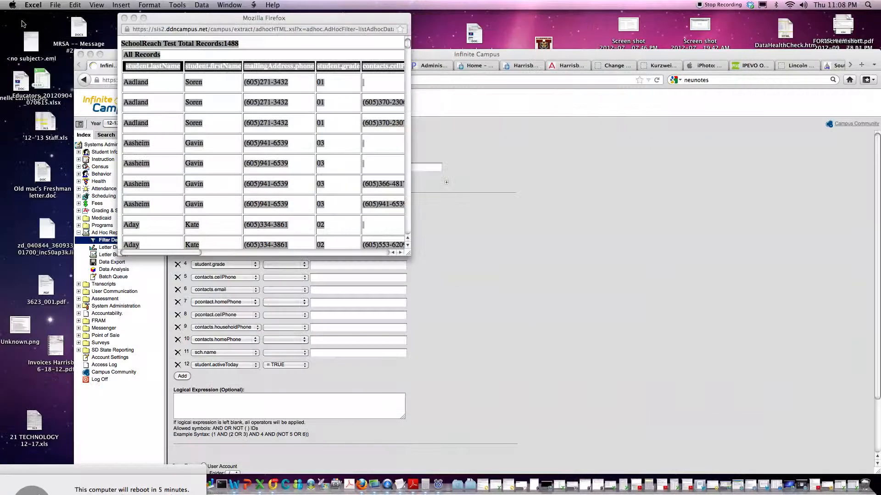
pyautogui.click(132, 18)
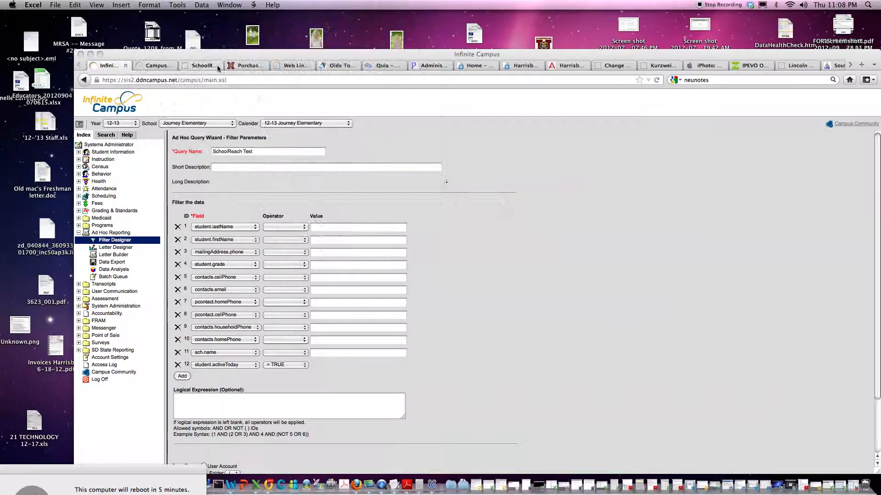
pyautogui.click(206, 66)
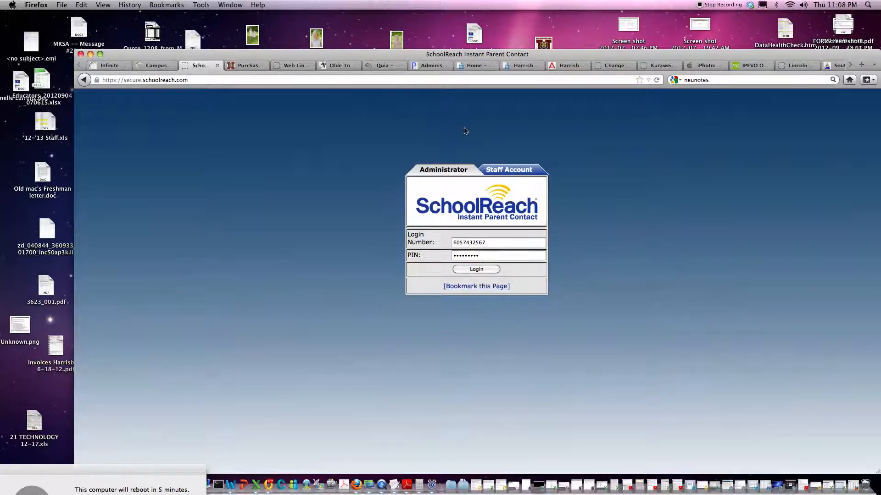
# Log in to SchoolReach as administrator and launch SchoolReach 3.0.
pyautogui.click(469, 272)
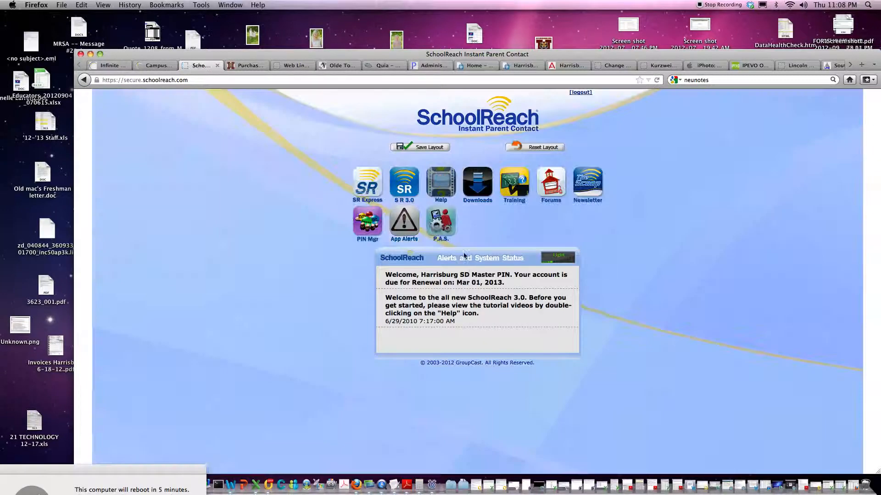
pyautogui.doubleClick(405, 186)
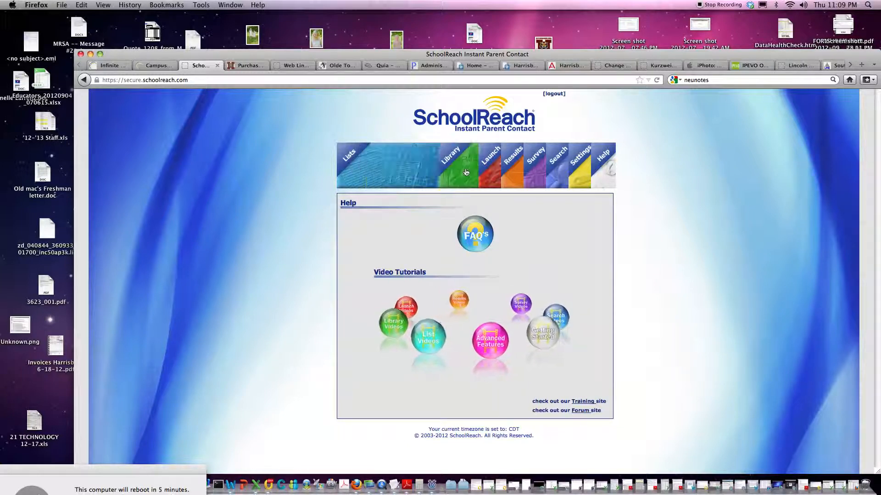
# Go to the Your Lists page and open the Create List form.
pyautogui.click(350, 168)
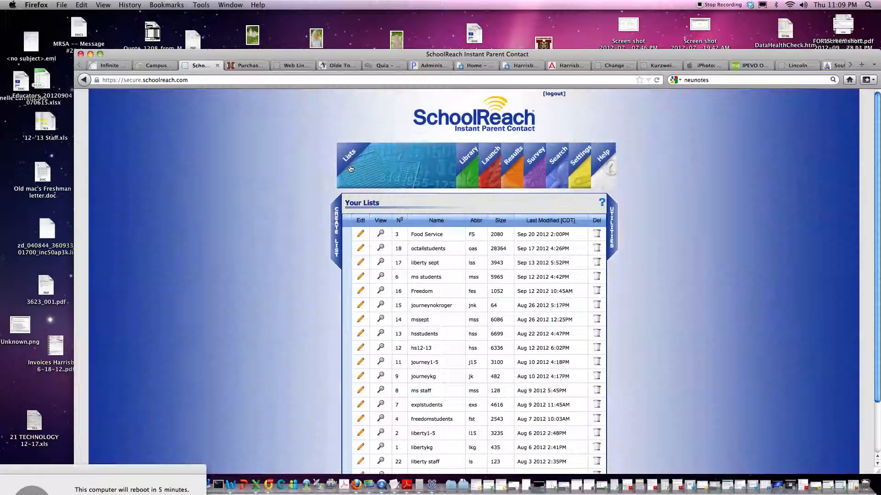
pyautogui.click(336, 223)
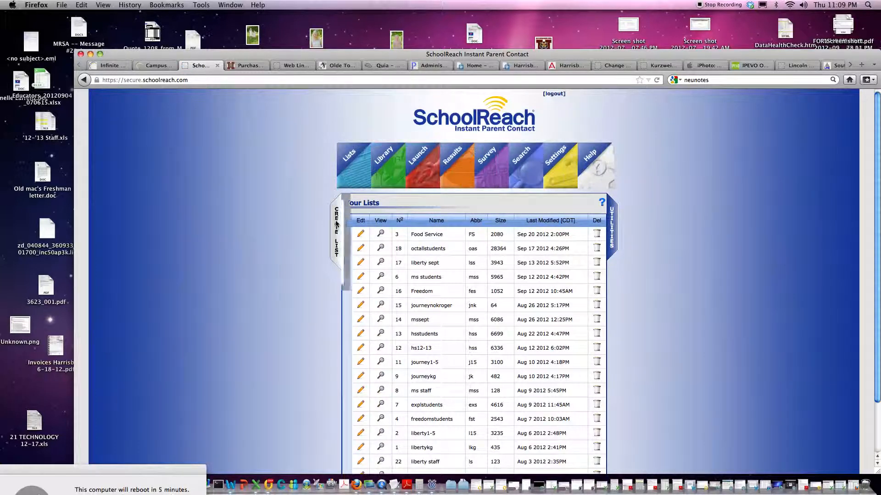
# Create list journeyk-5 with abbreviation jes as list number 19.
pyautogui.click(416, 226)
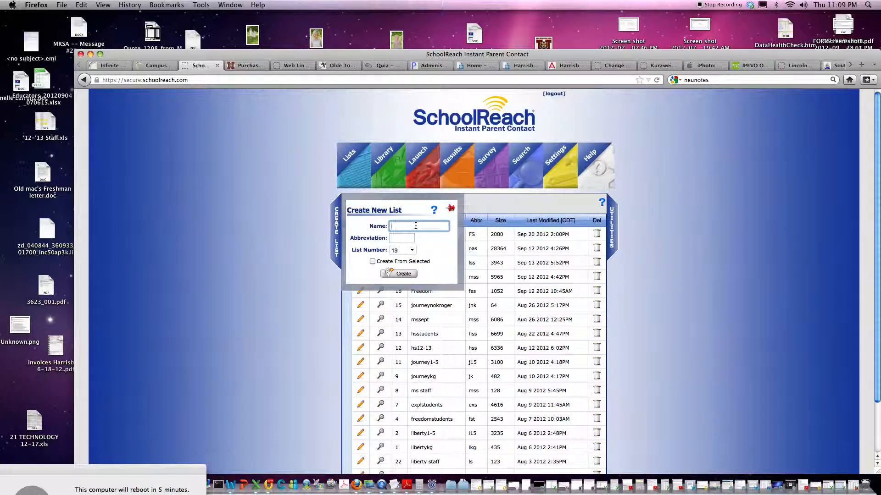
pyautogui.write('journ')
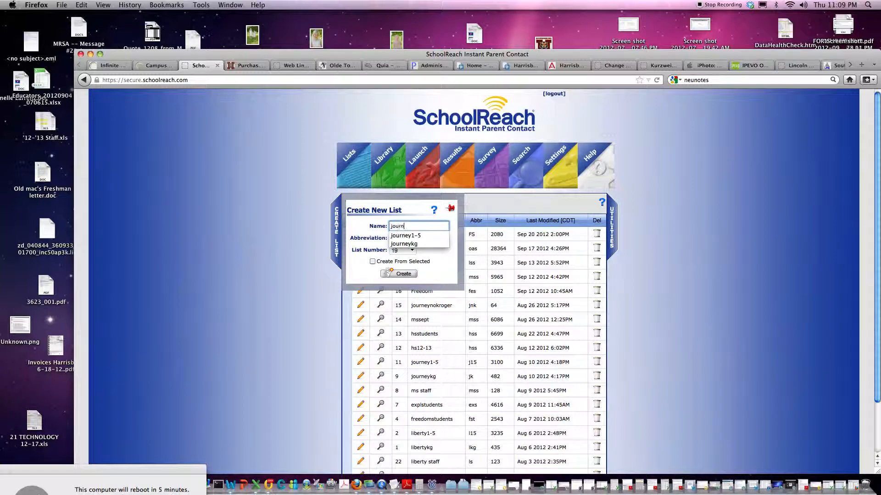
pyautogui.write('eyk-5')
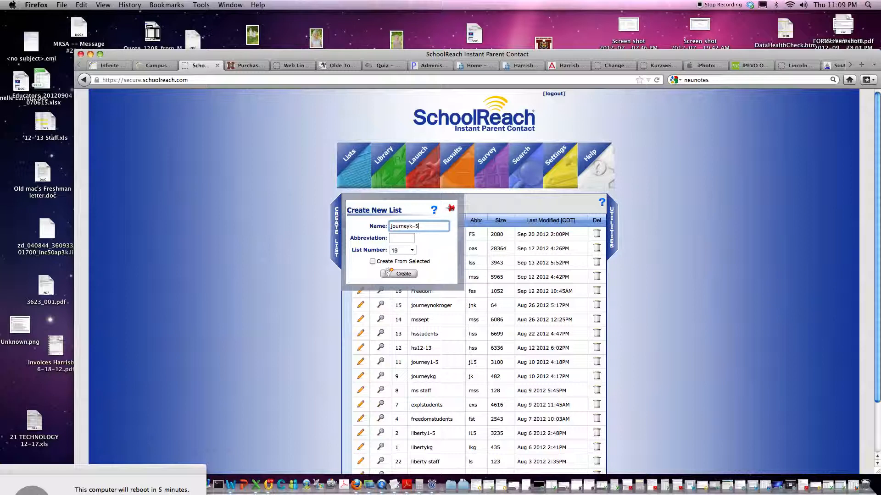
pyautogui.press('Tab')
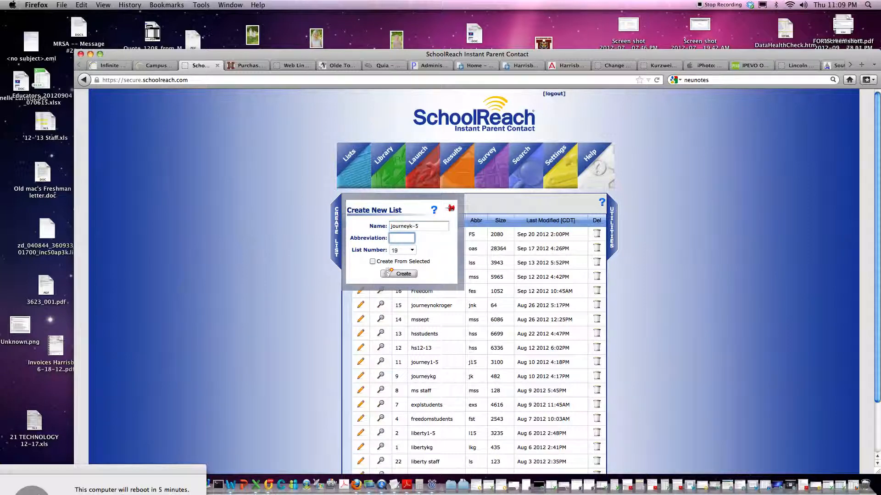
pyautogui.write('jes')
pyautogui.click(404, 276)
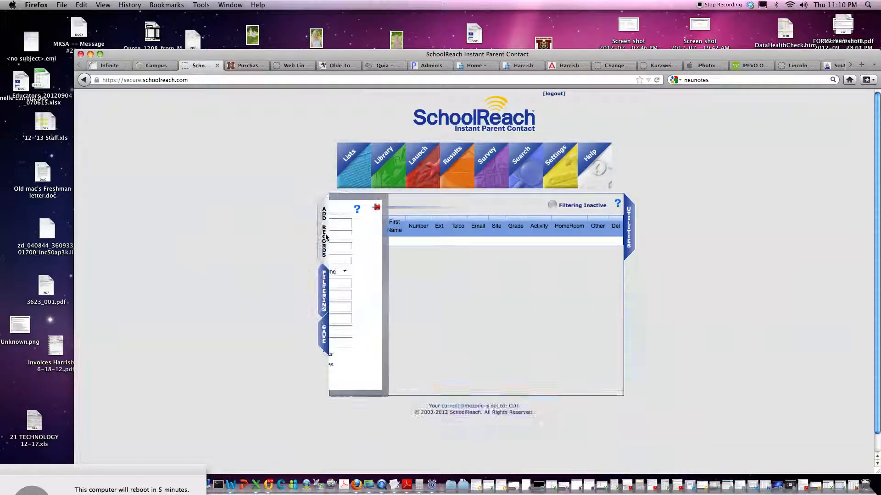
# In Upload Records, set the type to Excel (.xls, .xlsx) and browse for the file.
pyautogui.click(324, 236)
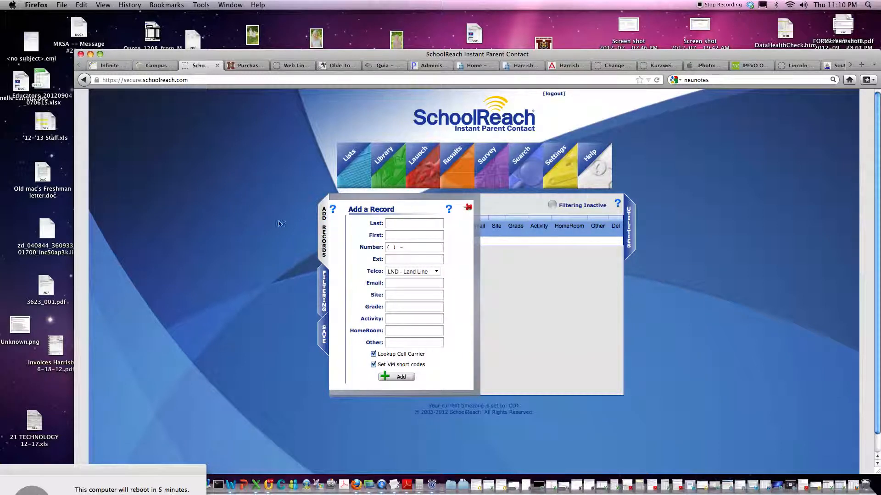
pyautogui.click(323, 225)
pyautogui.click(322, 225)
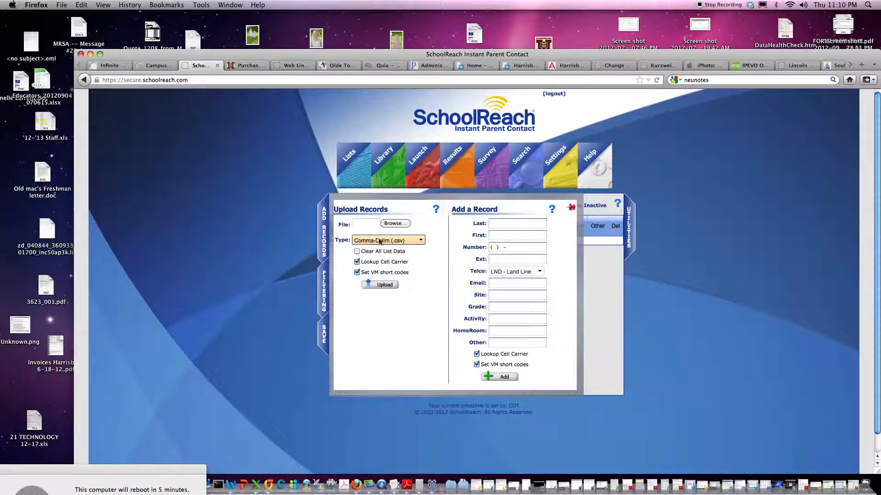
pyautogui.click(379, 241)
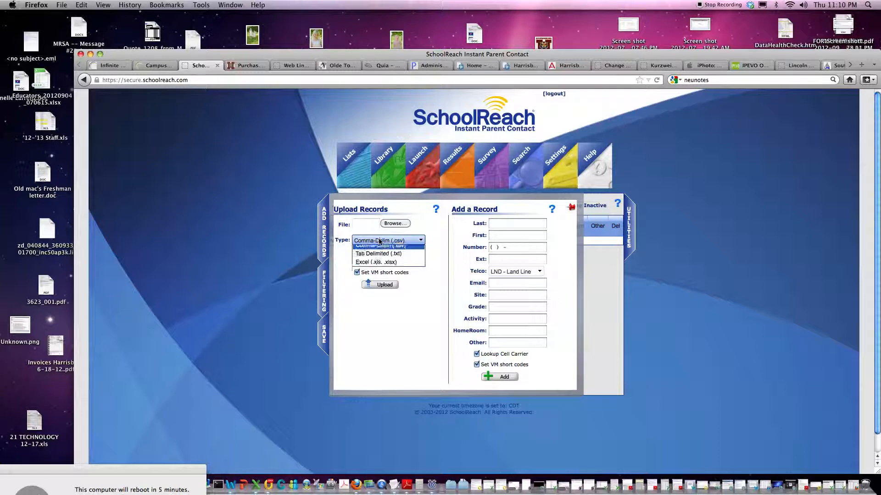
pyautogui.click(377, 267)
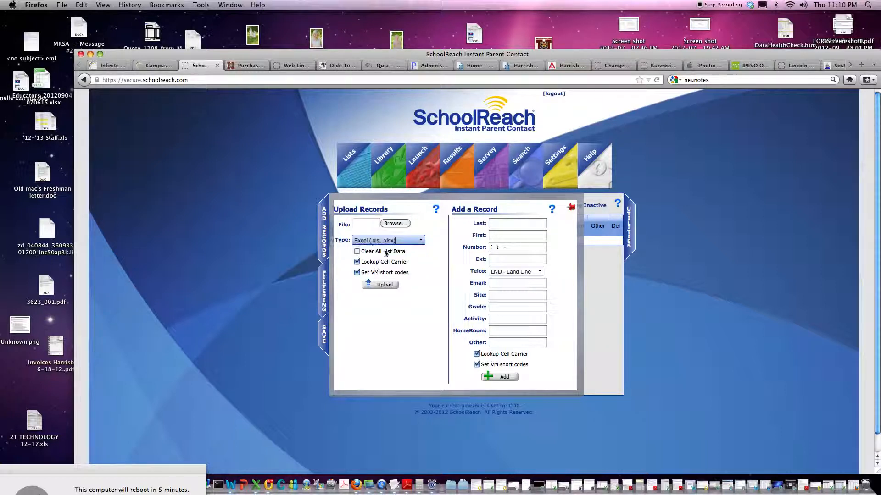
pyautogui.click(395, 225)
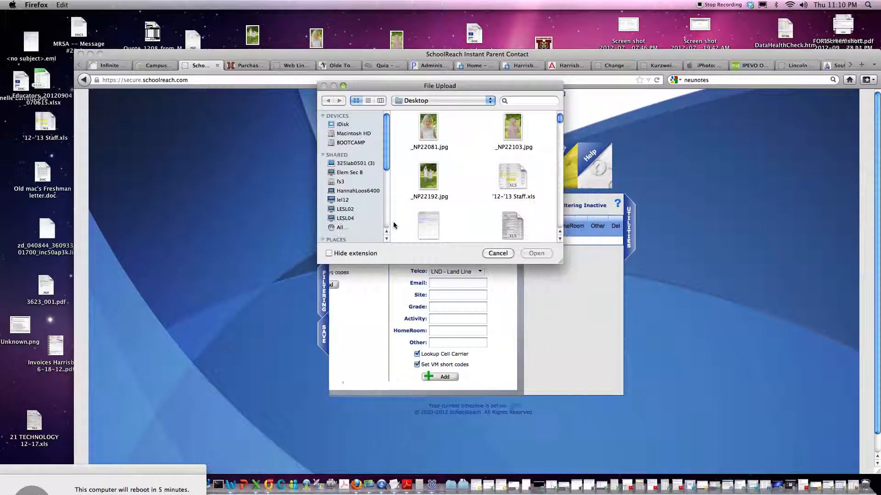
# Attach the Journey919 spreadsheet from the Desktop as the upload file.
pyautogui.scroll(-5, 523, 138)
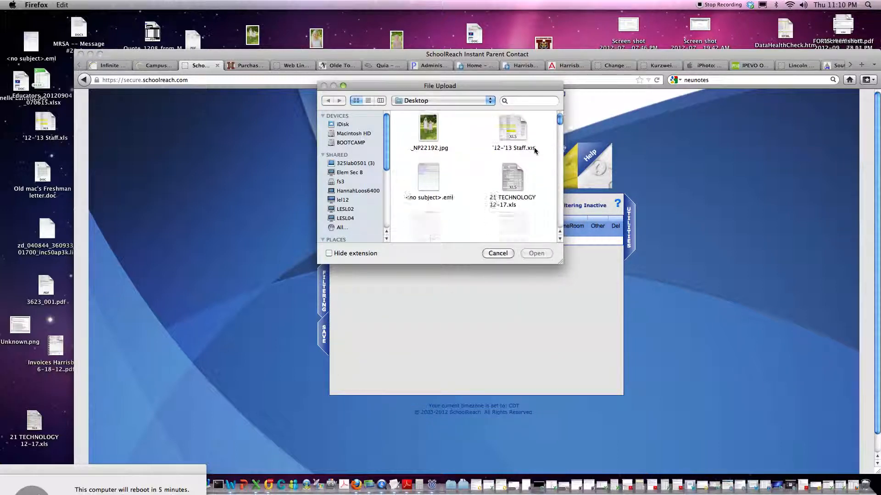
pyautogui.scroll(-10, 533, 150)
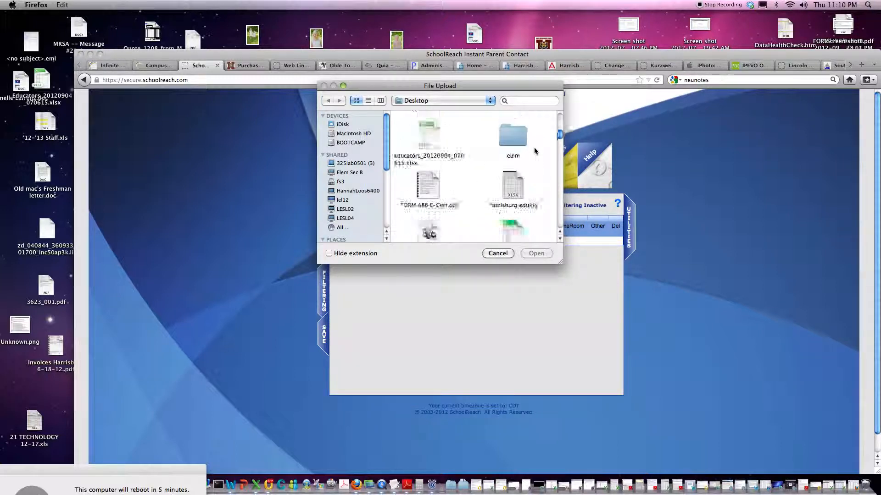
pyautogui.scroll(-10, 534, 150)
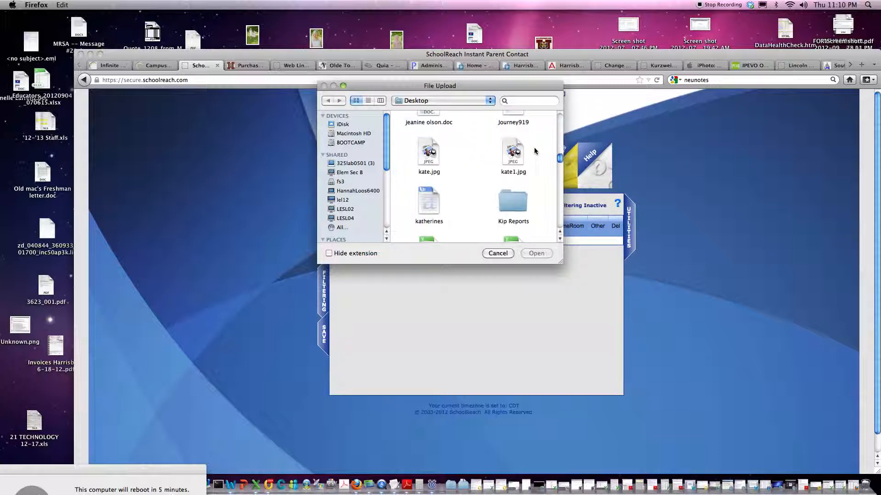
pyautogui.scroll(5, 534, 149)
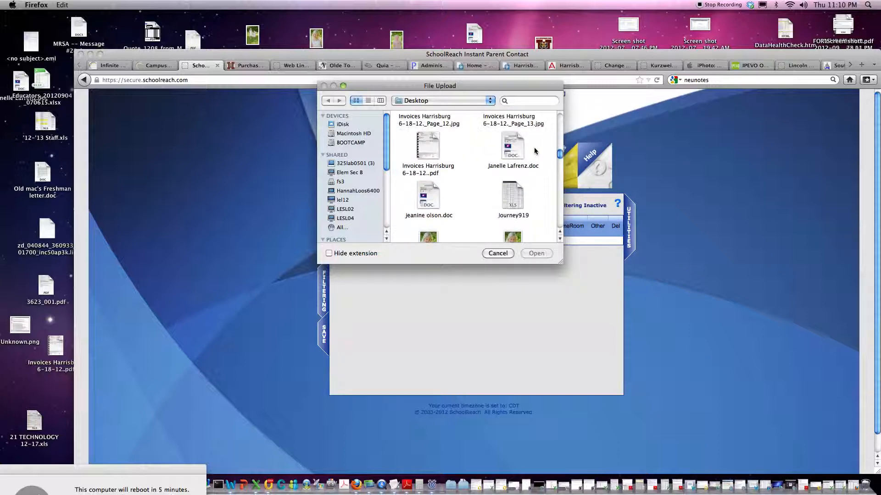
pyautogui.scroll(-2, 534, 150)
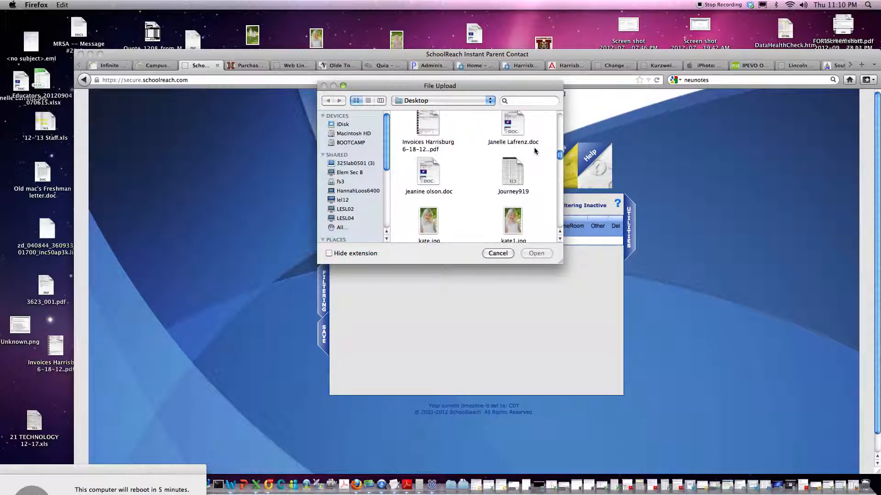
pyautogui.click(512, 177)
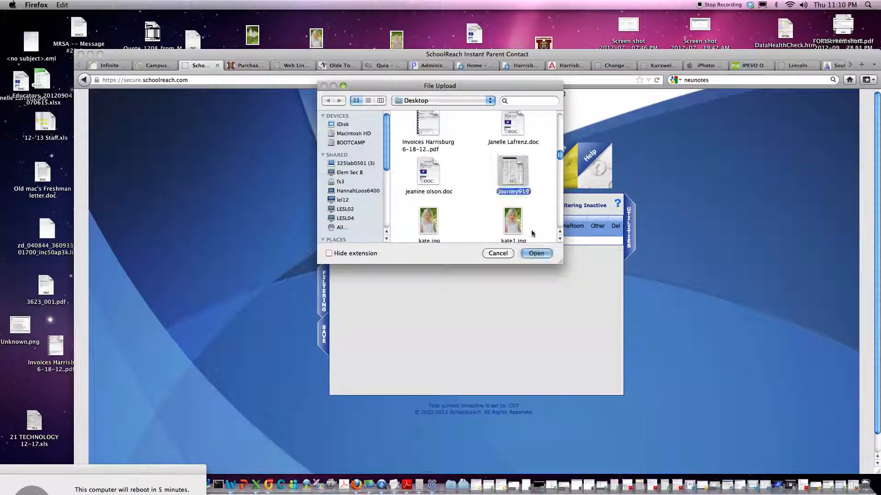
pyautogui.click(536, 253)
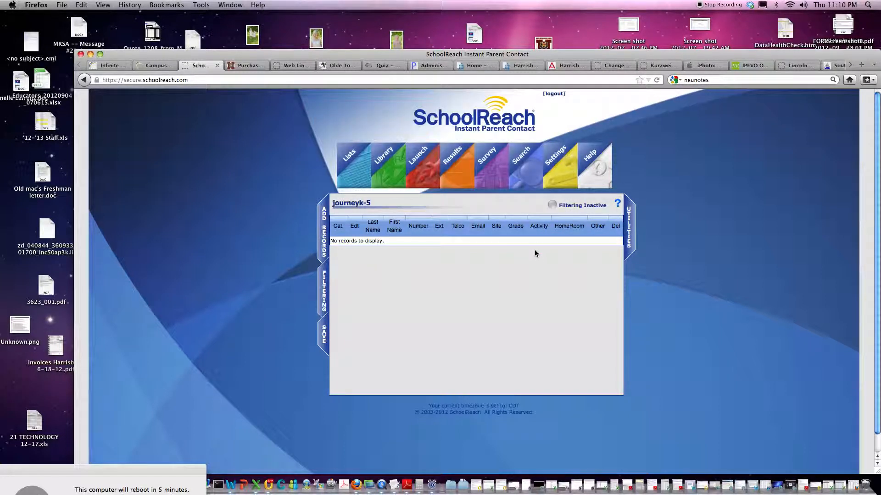
pyautogui.moveTo(319, 238)
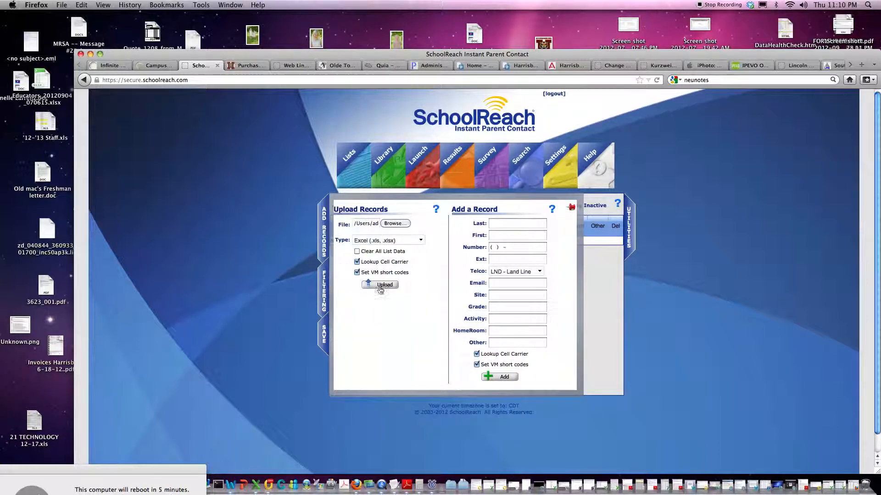
# Upload Journey919 and map Last Name, First Name, Grade, and mailingAddress.phone and contacts.cellPhone to Phone Number.
pyautogui.click(379, 285)
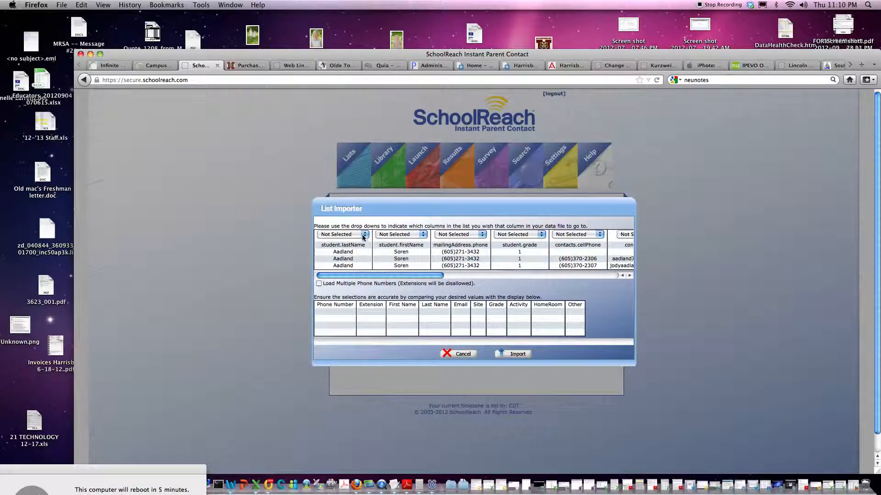
pyautogui.click(366, 235)
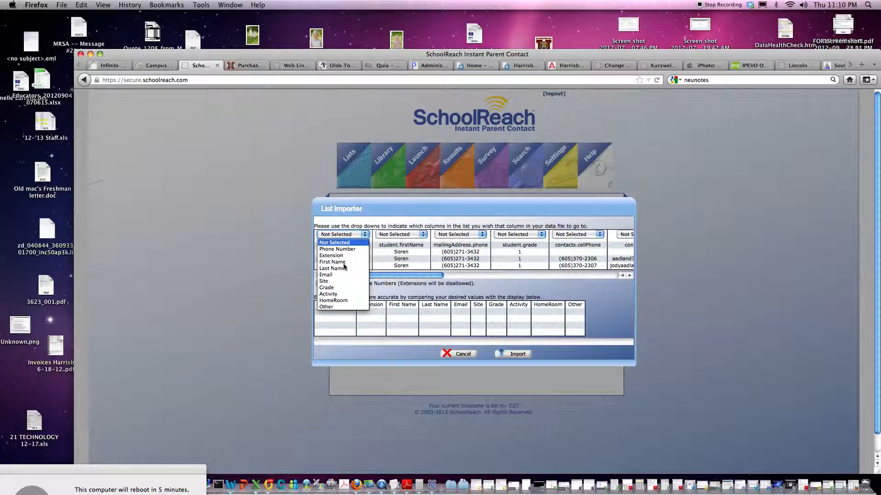
pyautogui.click(340, 269)
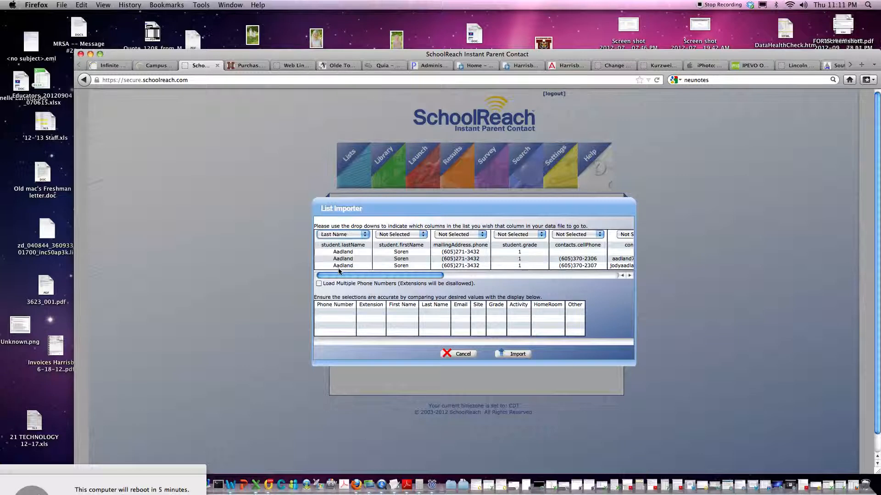
pyautogui.click(422, 236)
pyautogui.click(400, 262)
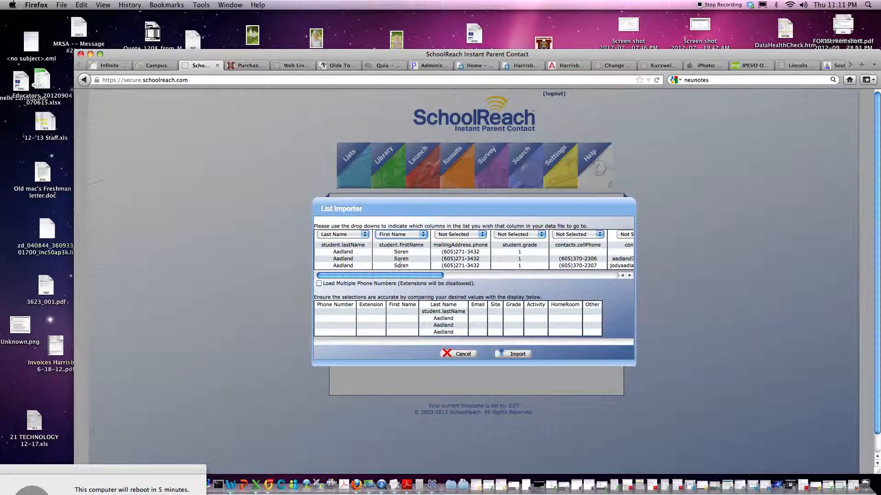
pyautogui.click(473, 237)
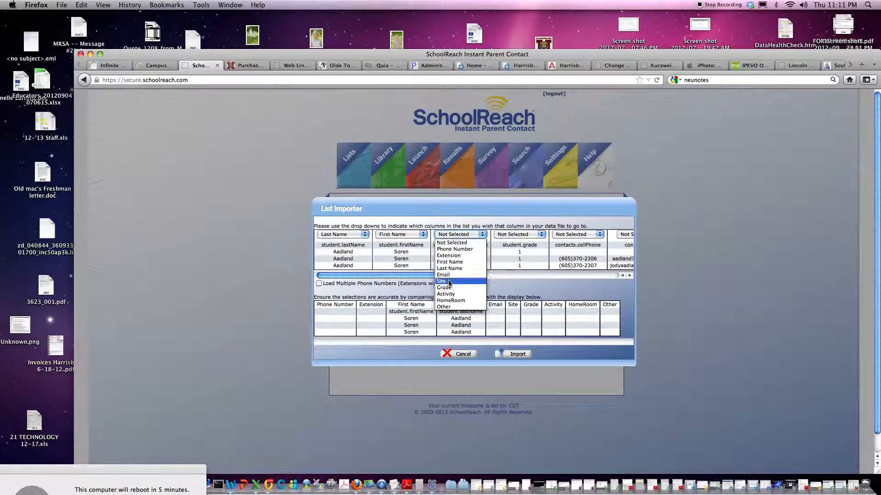
pyautogui.click(452, 250)
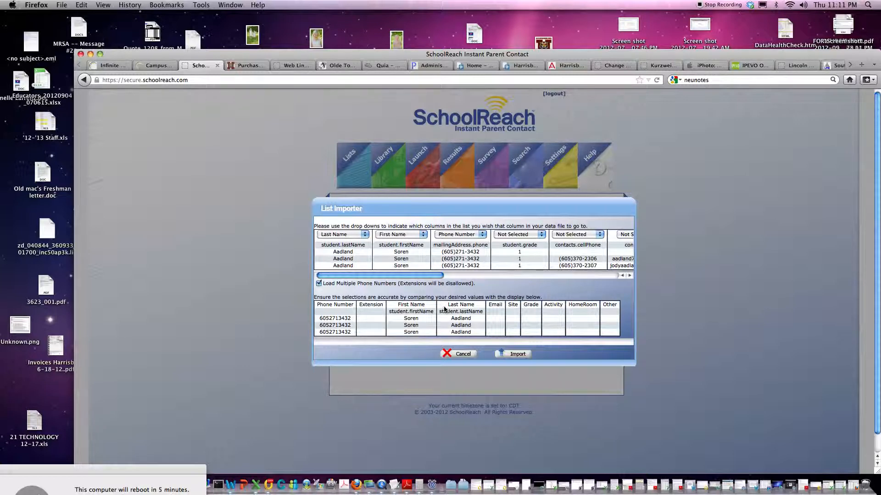
pyautogui.click(545, 235)
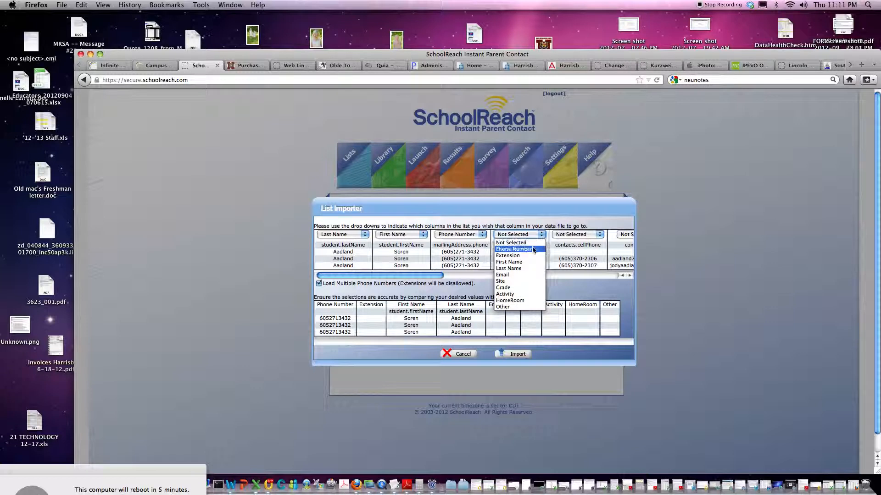
pyautogui.click(510, 288)
pyautogui.click(599, 236)
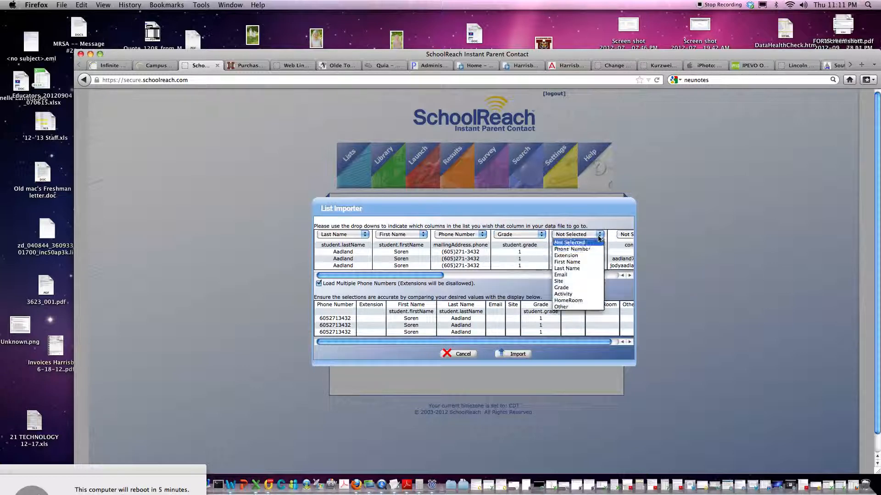
pyautogui.click(582, 249)
# Map contacts.email to Email, and pcontact.homePhone and pcontact.cellPhone to Phone Number.
pyautogui.moveTo(439, 278); pyautogui.dragTo(548, 278)
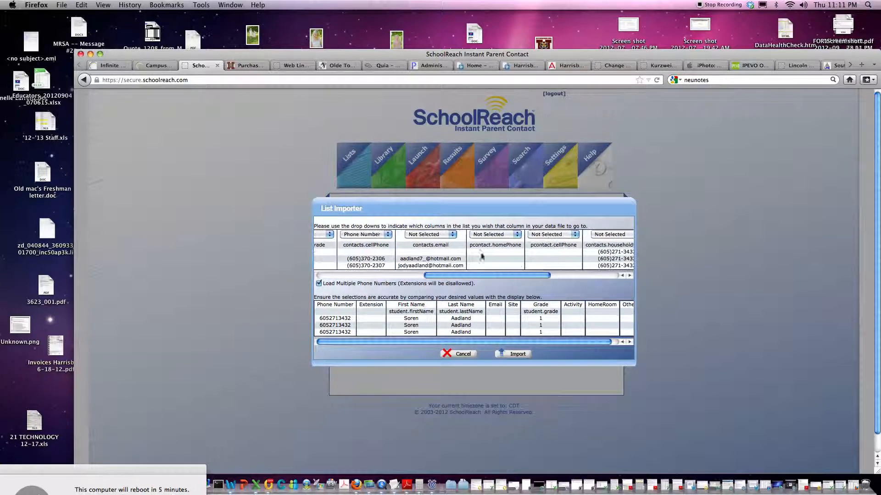
pyautogui.click(453, 236)
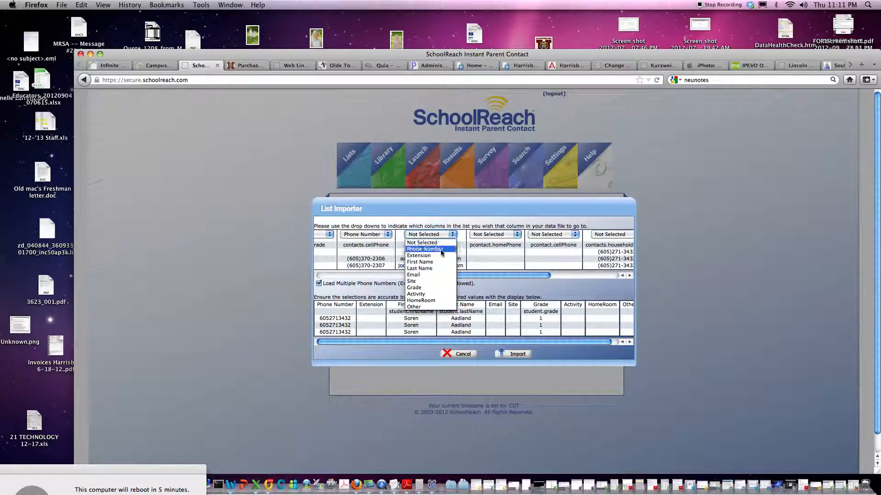
pyautogui.click(425, 275)
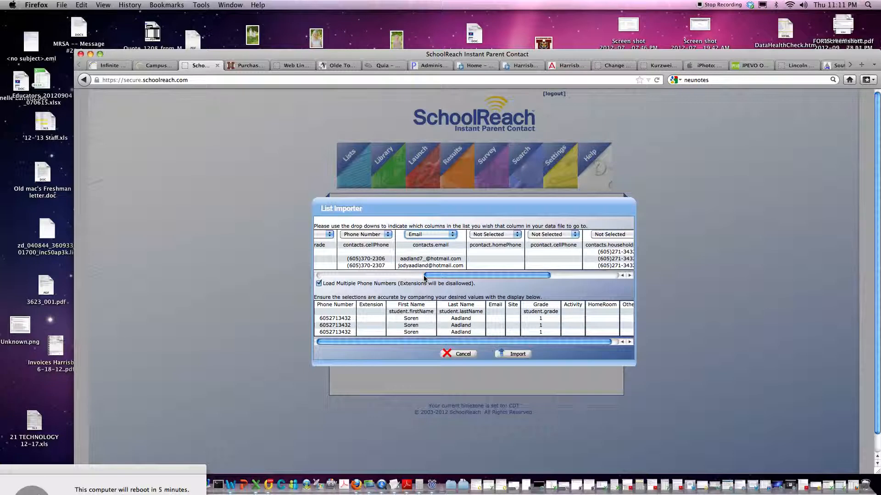
pyautogui.click(499, 235)
pyautogui.click(489, 249)
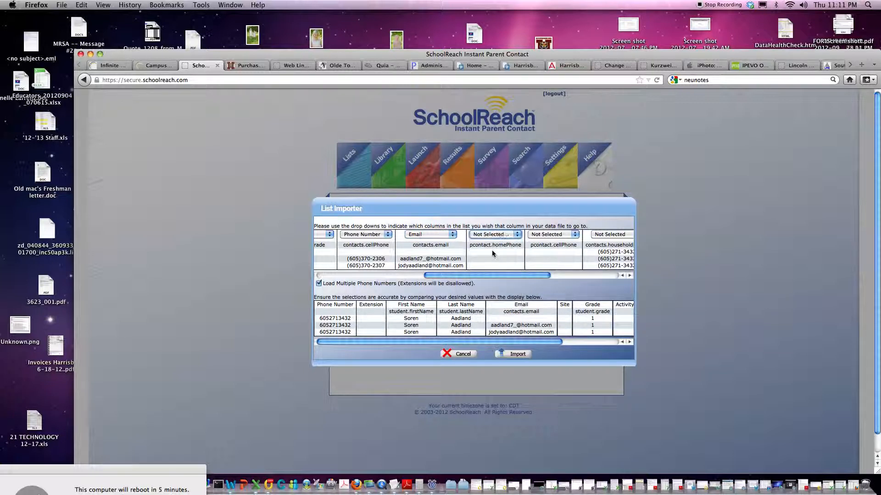
pyautogui.click(575, 237)
pyautogui.click(559, 249)
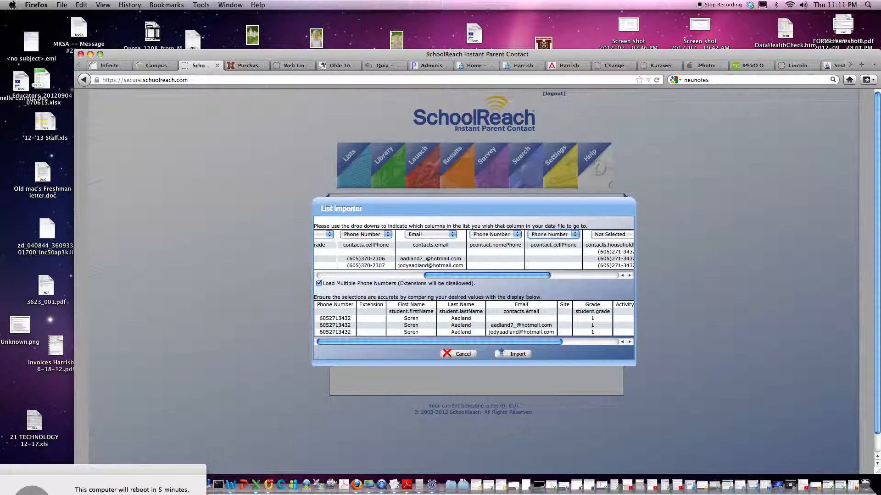
# Map contacts.householdPhone and contacts.homePhone to Phone Number, leaving sch.name as Not Selected.
pyautogui.moveTo(546, 275); pyautogui.dragTo(613, 275)
pyautogui.click(503, 237)
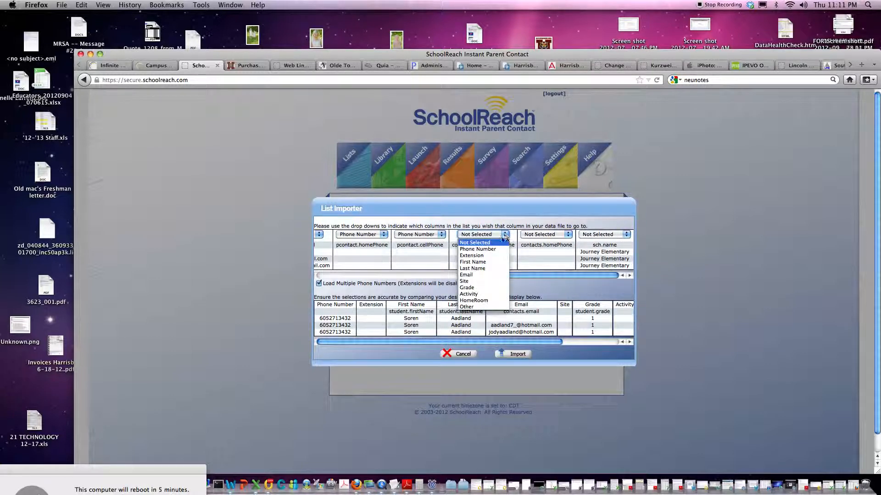
pyautogui.click(488, 251)
pyautogui.click(559, 238)
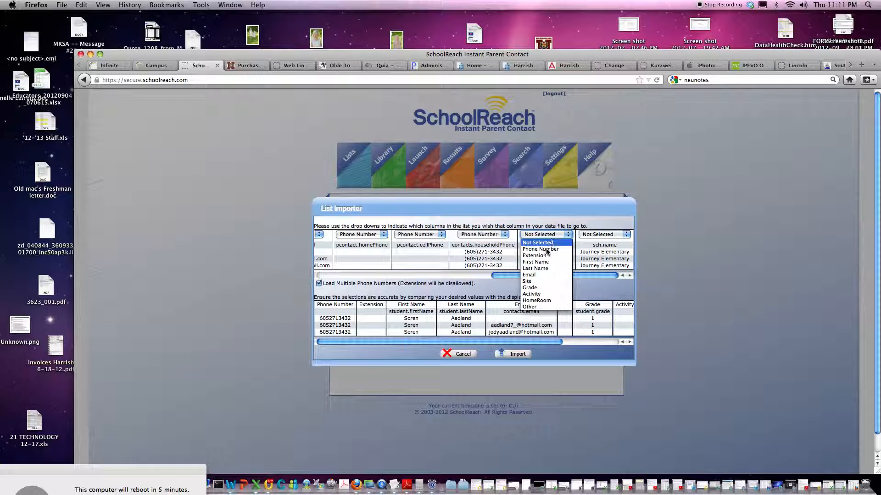
pyautogui.click(548, 251)
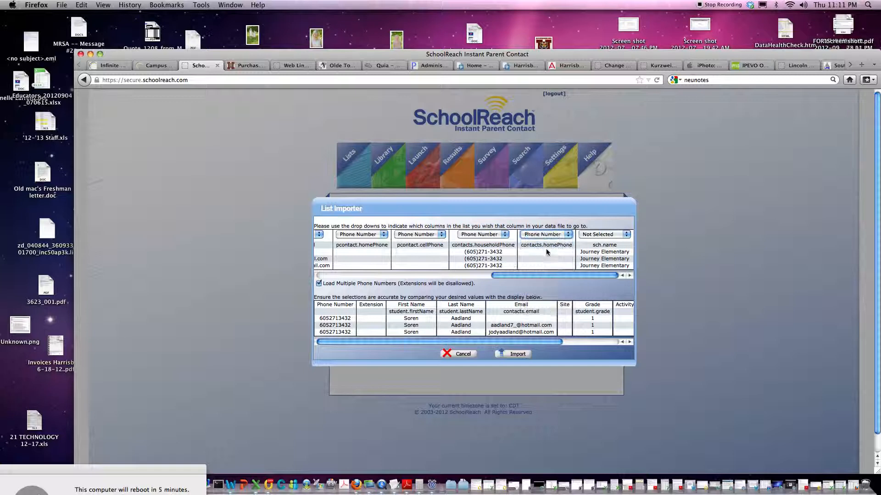
pyautogui.click(626, 238)
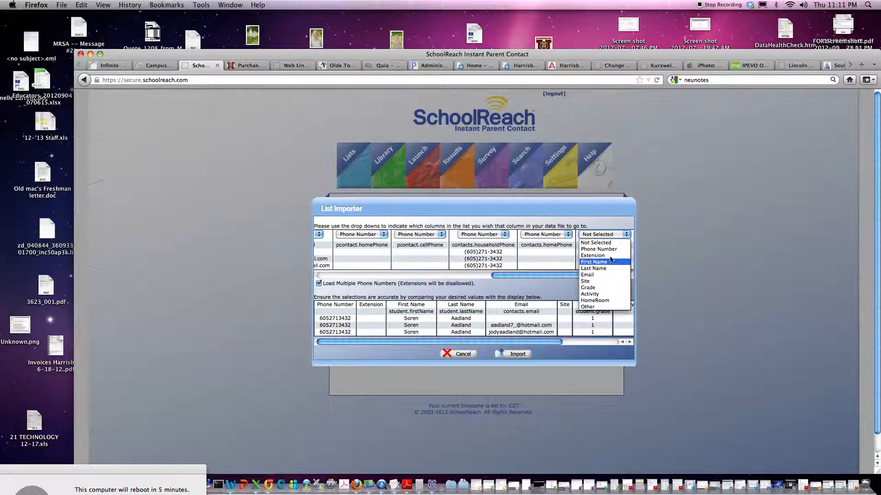
pyautogui.click(628, 237)
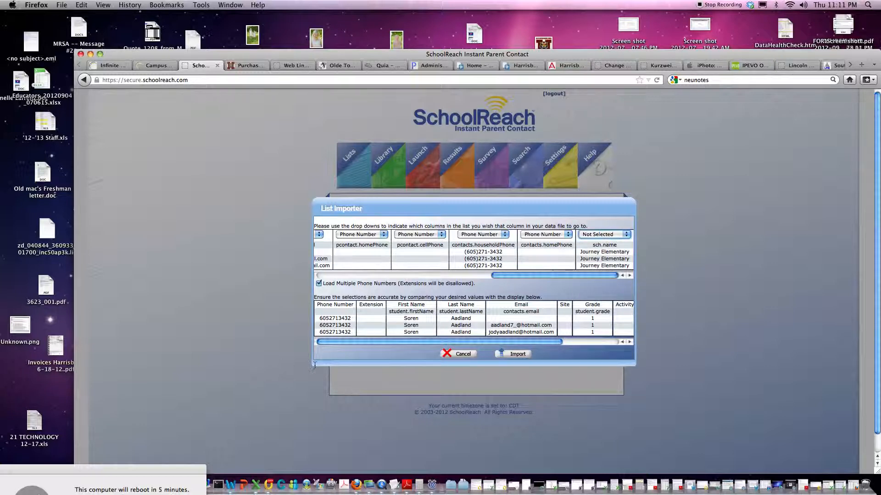
# Import the mapped contacts into journeyk-5, then go to Voice Launch Control.
pyautogui.click(518, 355)
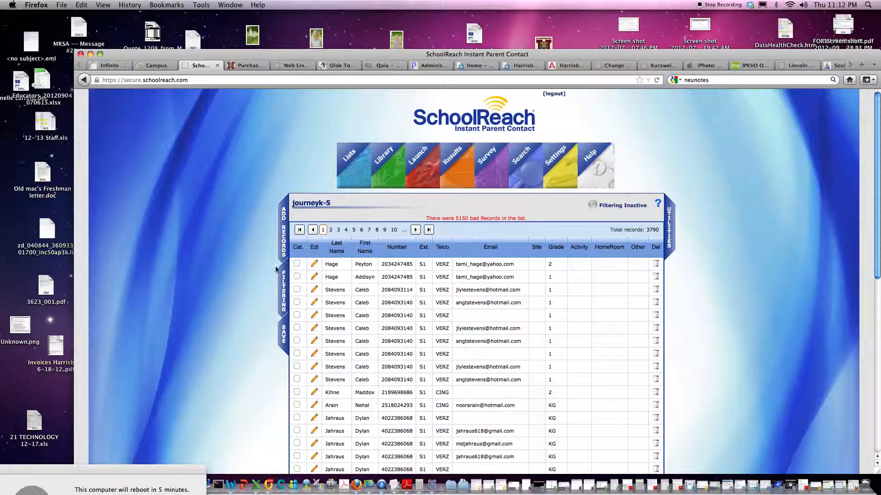
pyautogui.click(403, 164)
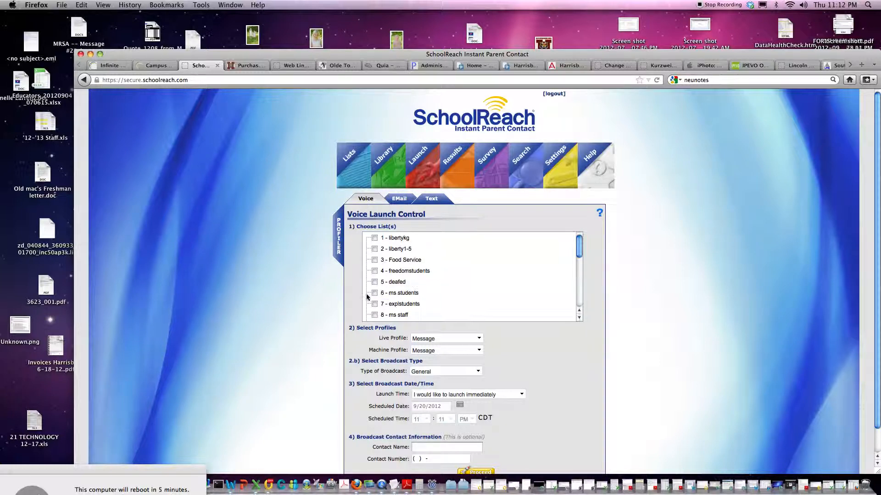
# Tick list 19 - journeyk-5 in the Choose List(s) box.
pyautogui.scroll(-3, 368, 294)
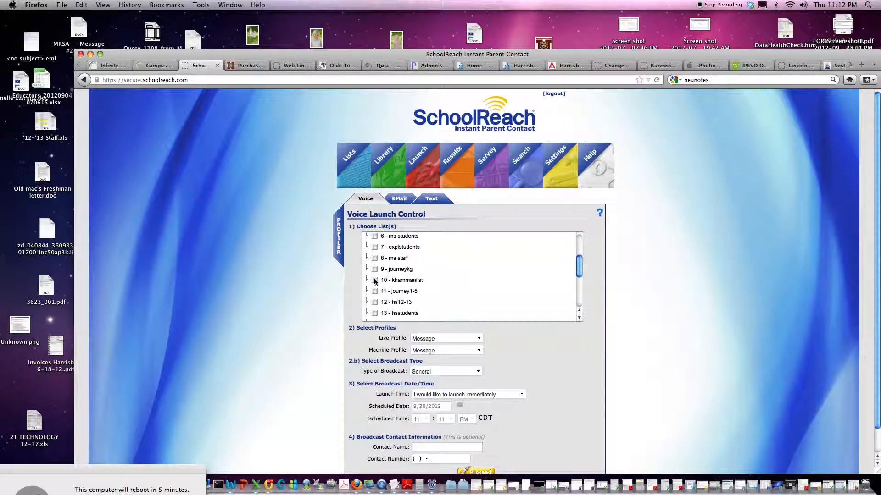
pyautogui.click(375, 280)
pyautogui.scroll(-1, 344, 310)
pyautogui.scroll(-2, 436, 285)
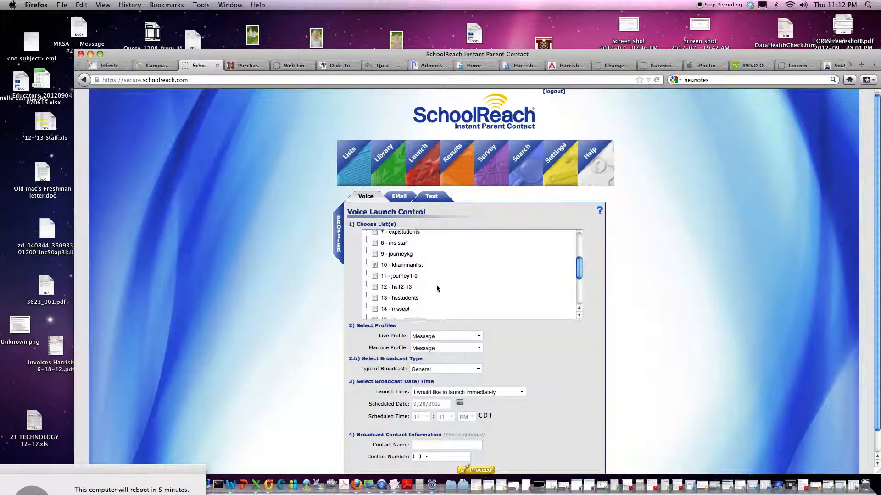
pyautogui.scroll(-2, 373, 290)
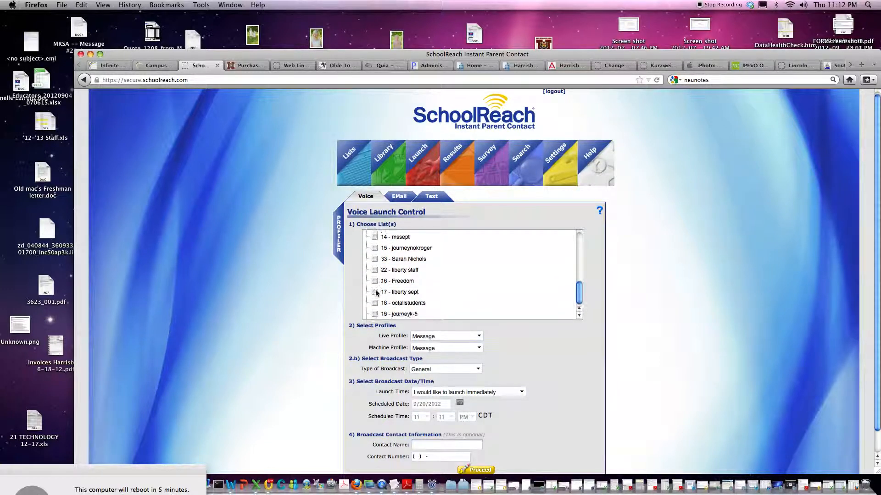
pyautogui.scroll(4, 385, 303)
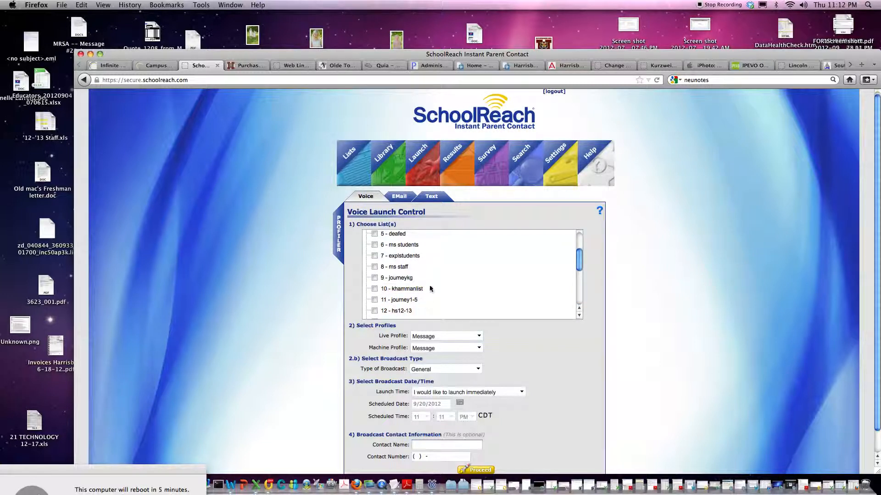
pyautogui.scroll(-4, 389, 284)
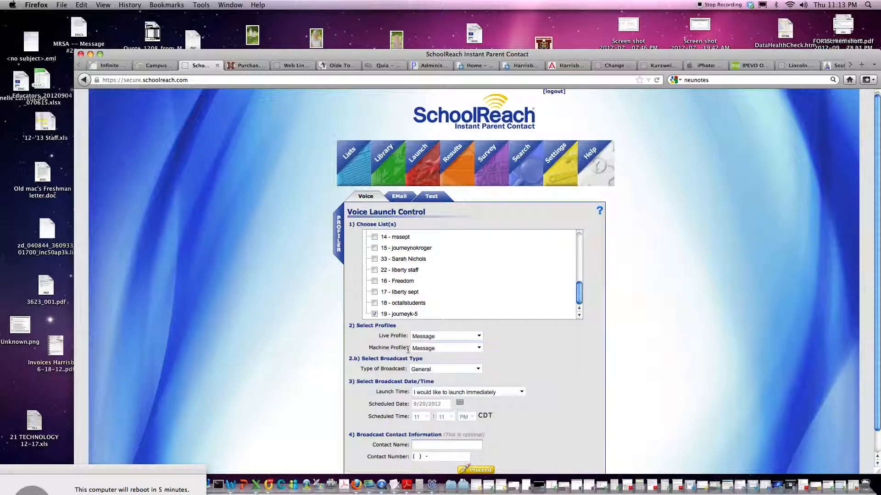
# Keep Message as the broadcast's live profile.
pyautogui.click(476, 337)
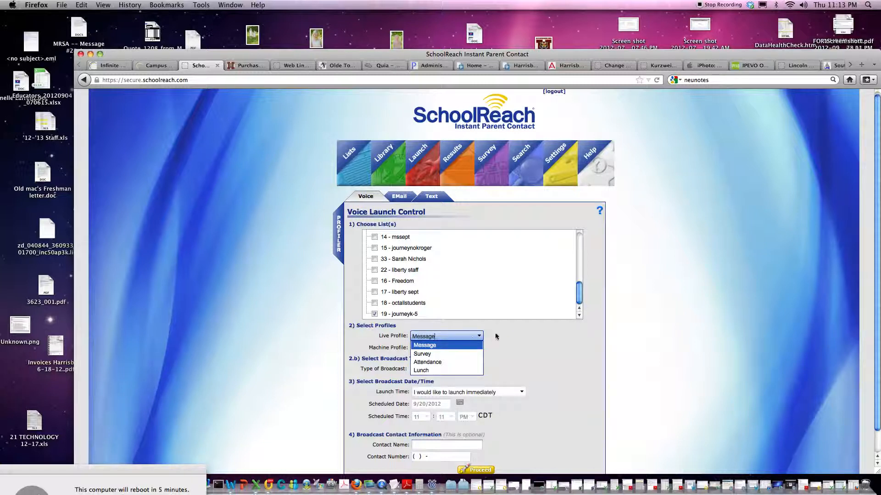
pyautogui.click(478, 337)
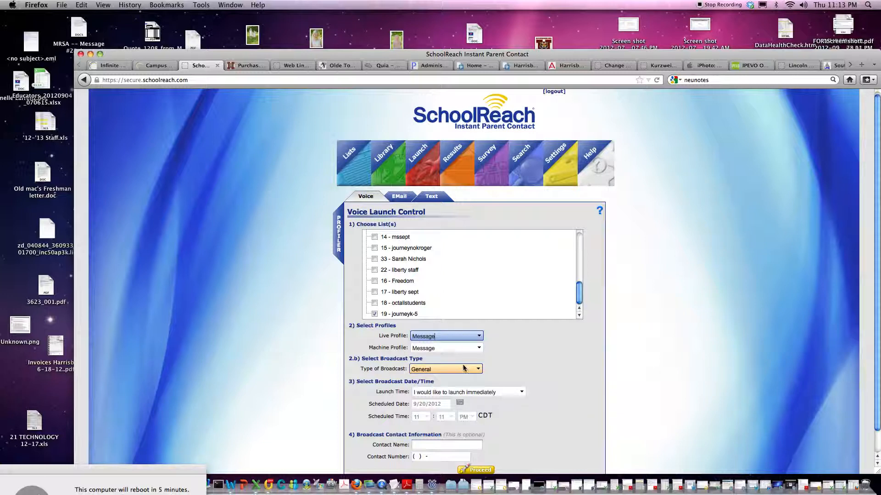
pyautogui.scroll(-1, 463, 367)
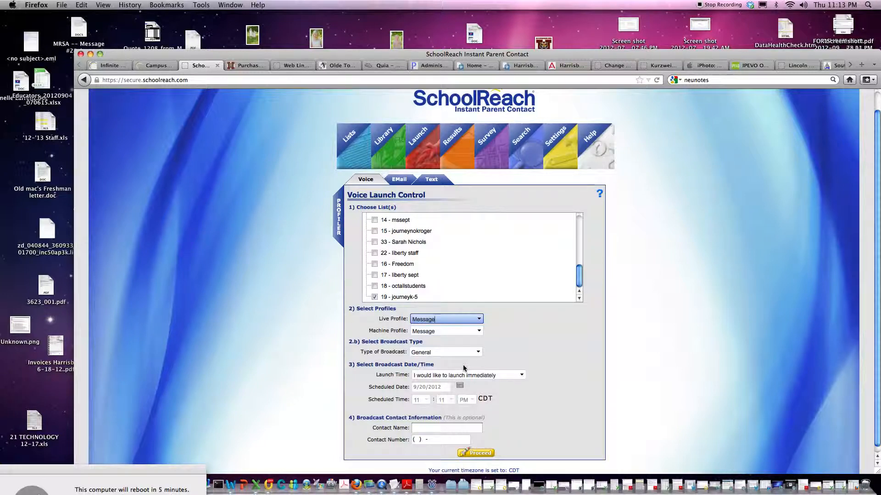
pyautogui.scroll(-1, 463, 367)
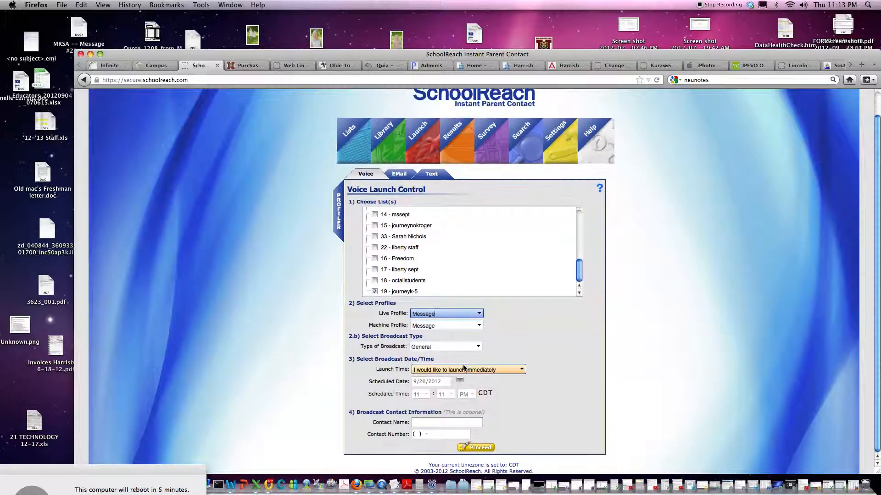
# Schedule a later launch time and proceed, accepting the outside-normal-hours warning.
pyautogui.click(433, 371)
pyautogui.click(433, 370)
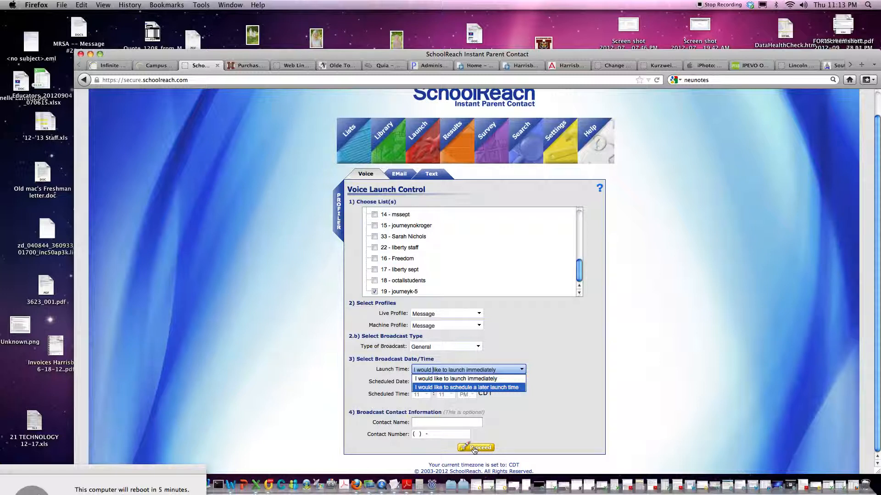
pyautogui.click(492, 388)
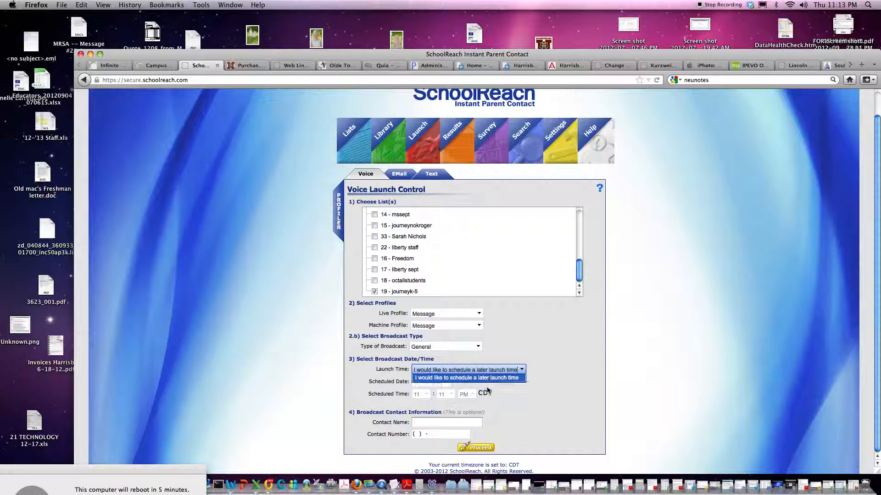
pyautogui.click(478, 449)
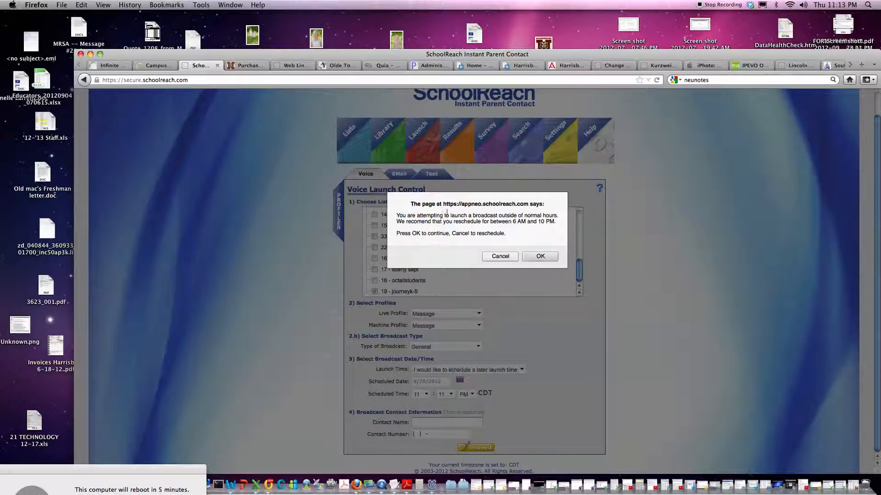
pyautogui.click(500, 259)
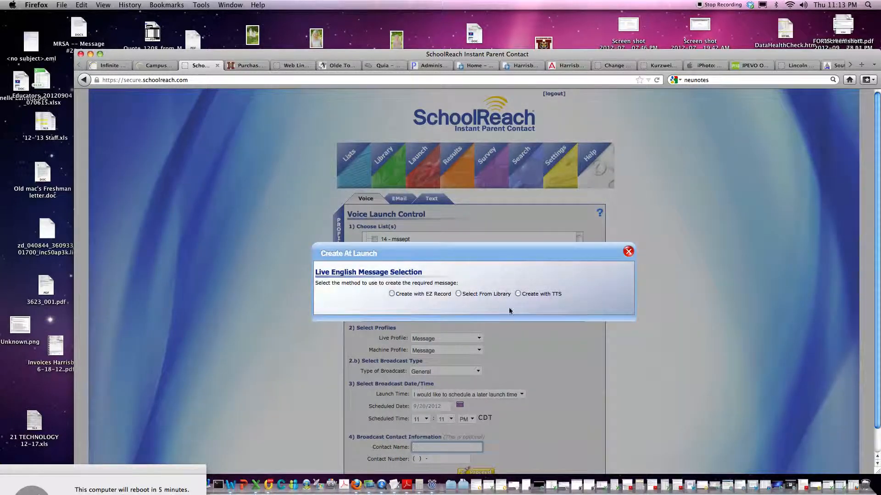
# Choose Select From Library, browse the messages, then close the Create At Launch dialog unchosen.
pyautogui.click(458, 294)
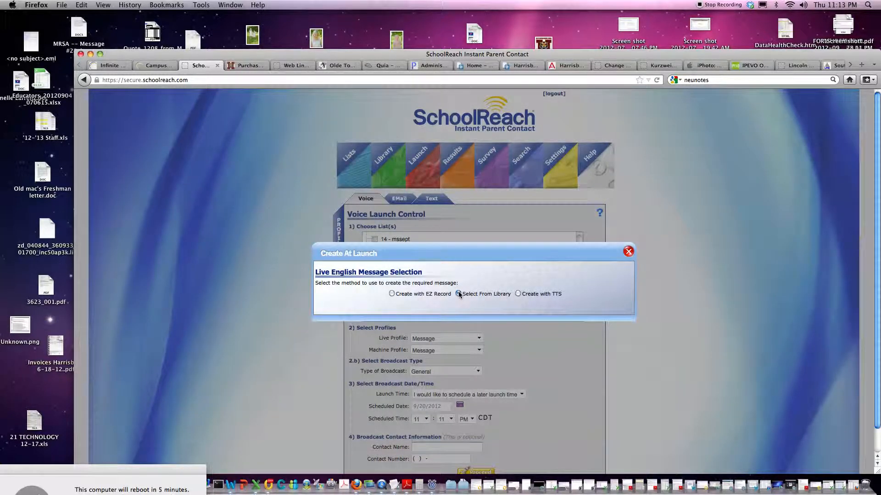
pyautogui.click(521, 309)
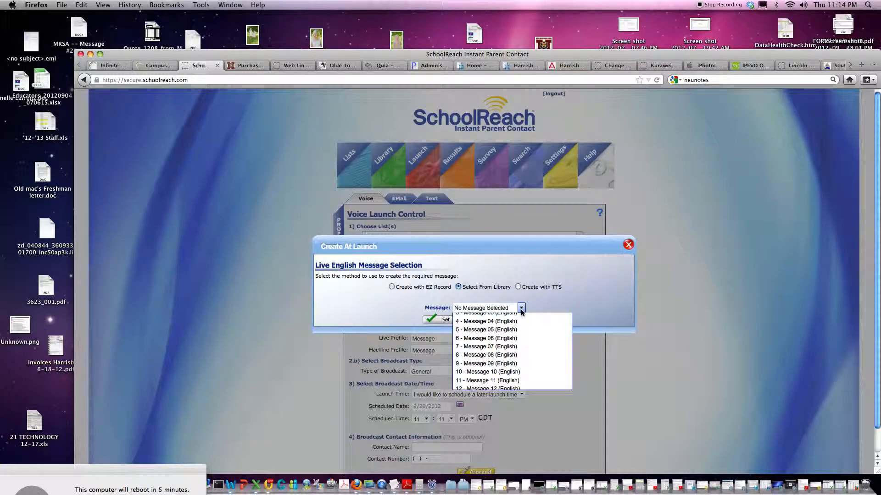
pyautogui.scroll(-2, 486, 363)
pyautogui.scroll(-5, 485, 398)
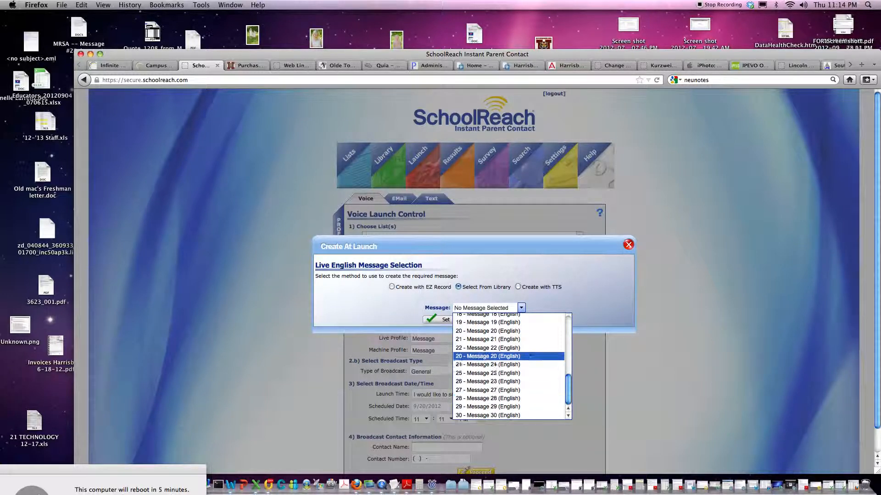
pyautogui.click(629, 245)
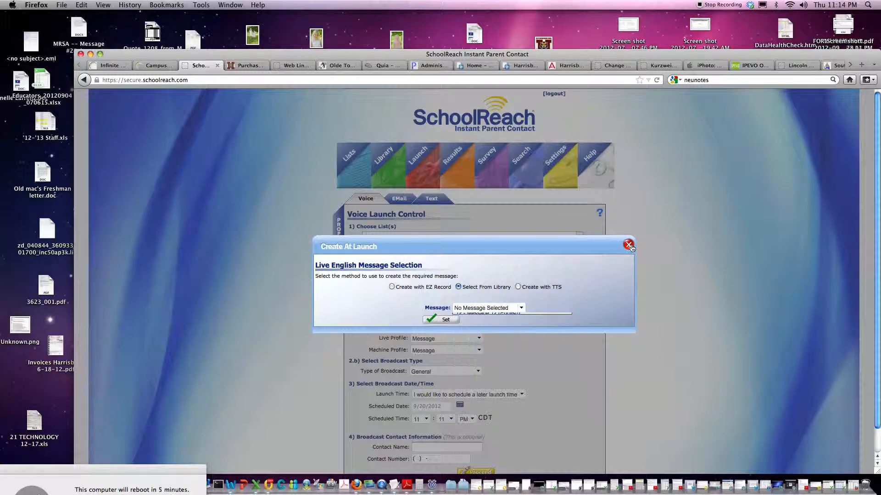
pyautogui.click(629, 245)
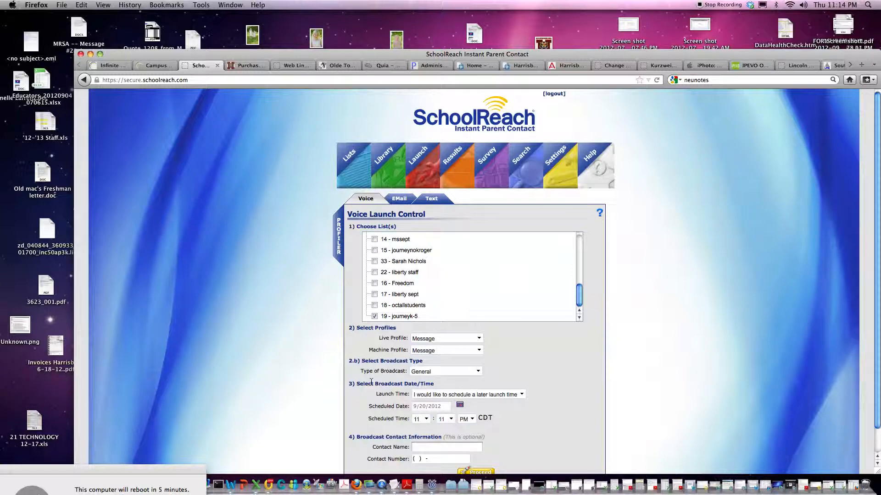
pyautogui.scroll(-1, 379, 370)
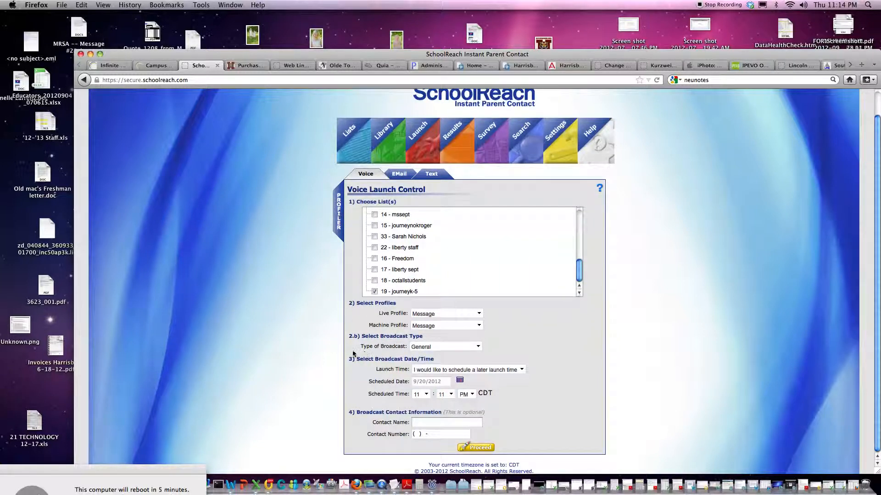